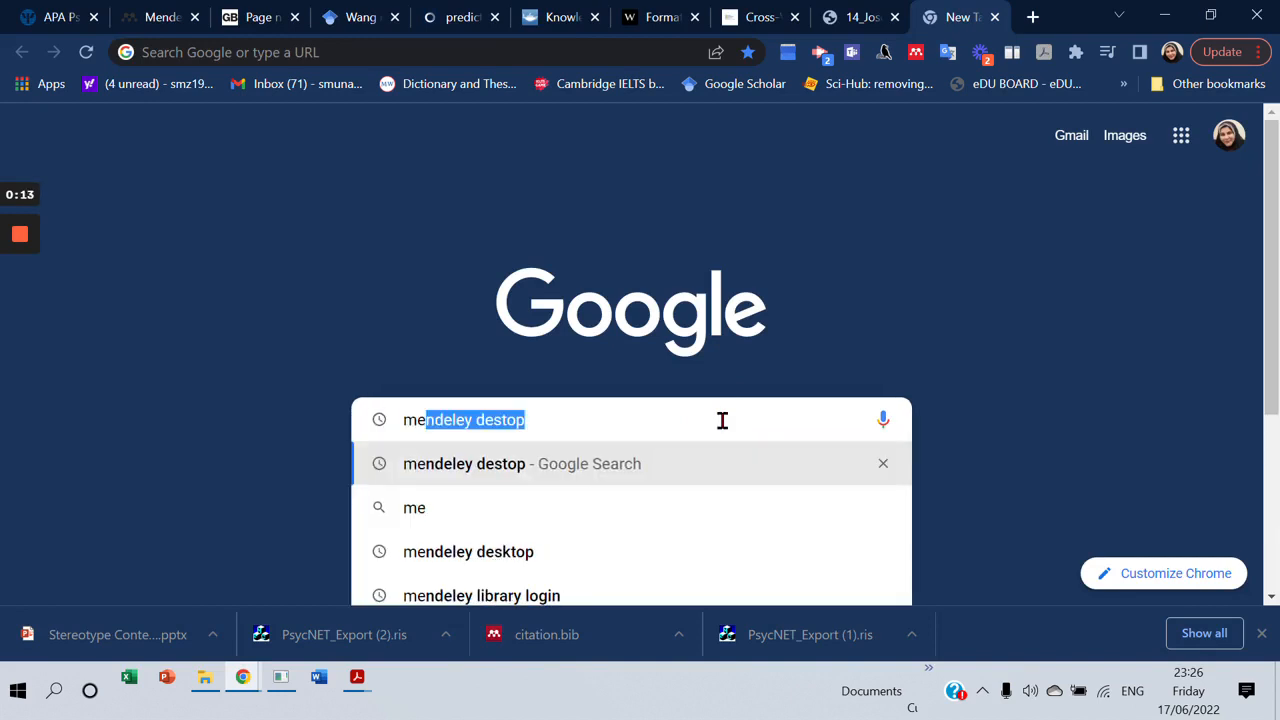
Search Google for 'mendeley desktop' with the corrected spelling and scroll the results.
{"action": "key", "text": "Right"}
{"action": "key", "text": "Return"}
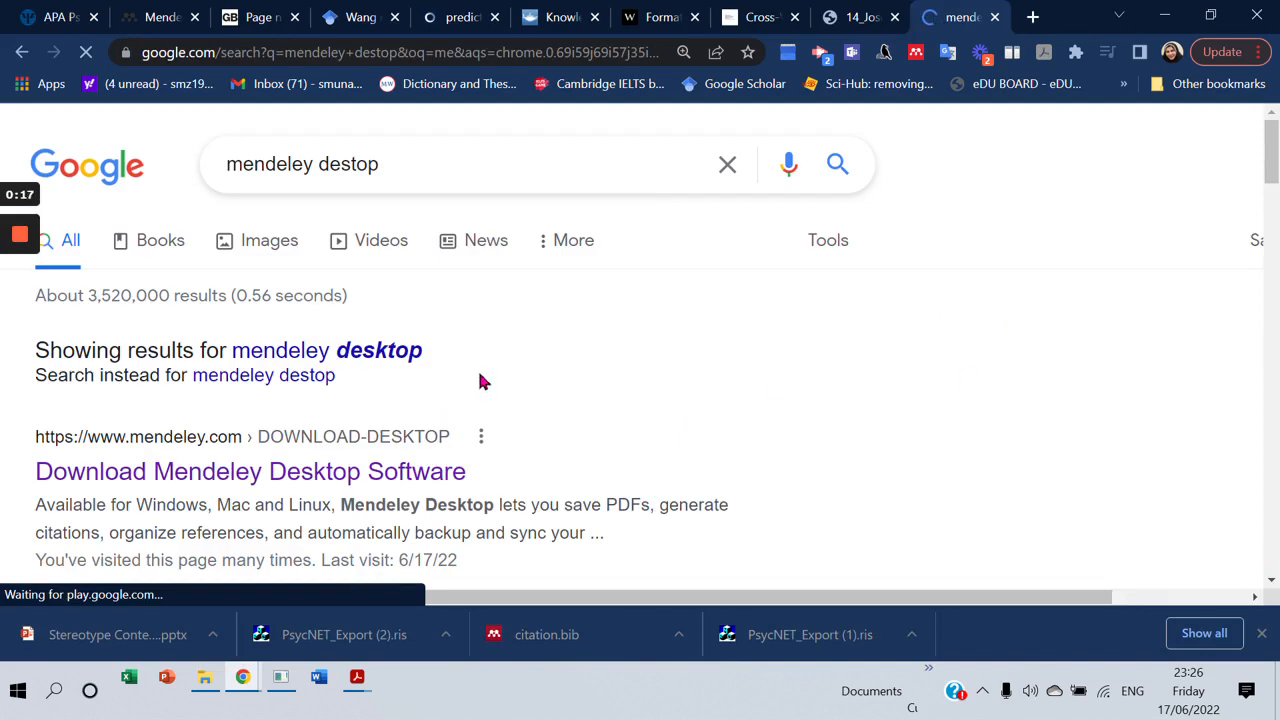
{"action": "left_click", "coordinate": [380, 350]}
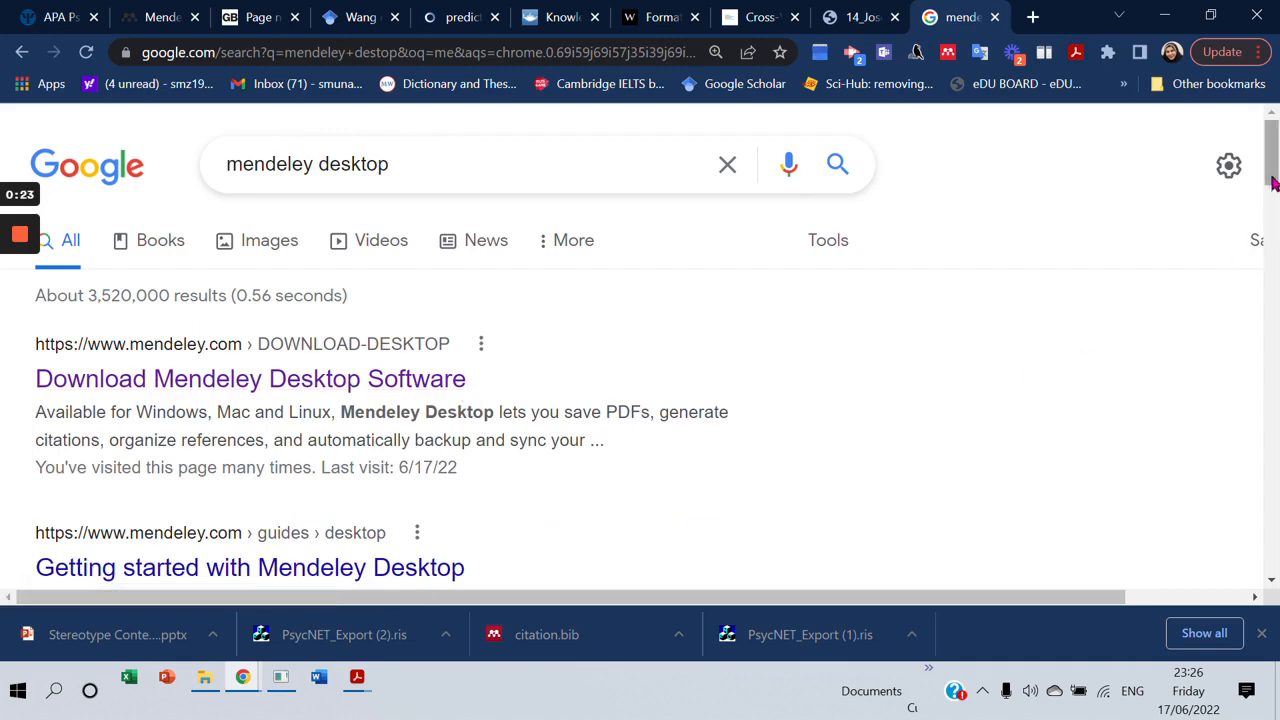
{"action": "left_click_drag", "start_coordinate": [1271, 172], "coordinate": [1267, 259]}
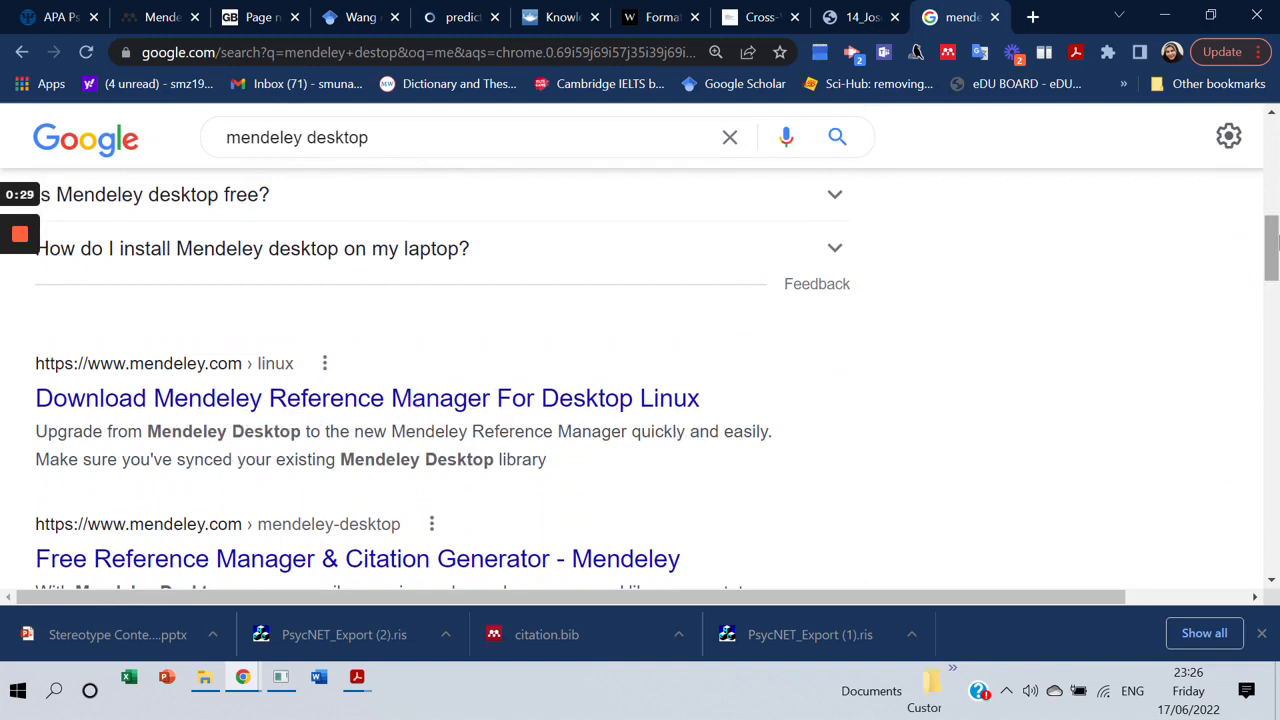
{"action": "left_click", "coordinate": [1274, 256]}
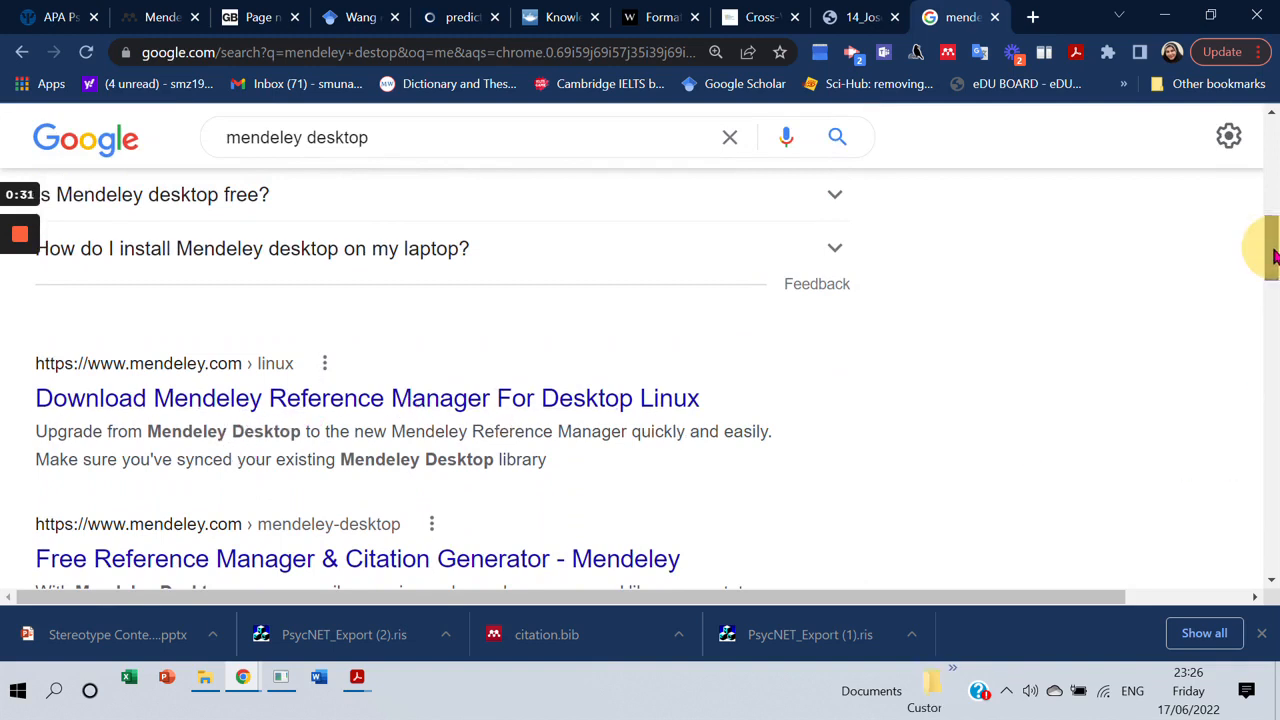
{"action": "left_click_drag", "start_coordinate": [1274, 256], "coordinate": [1245, 170]}
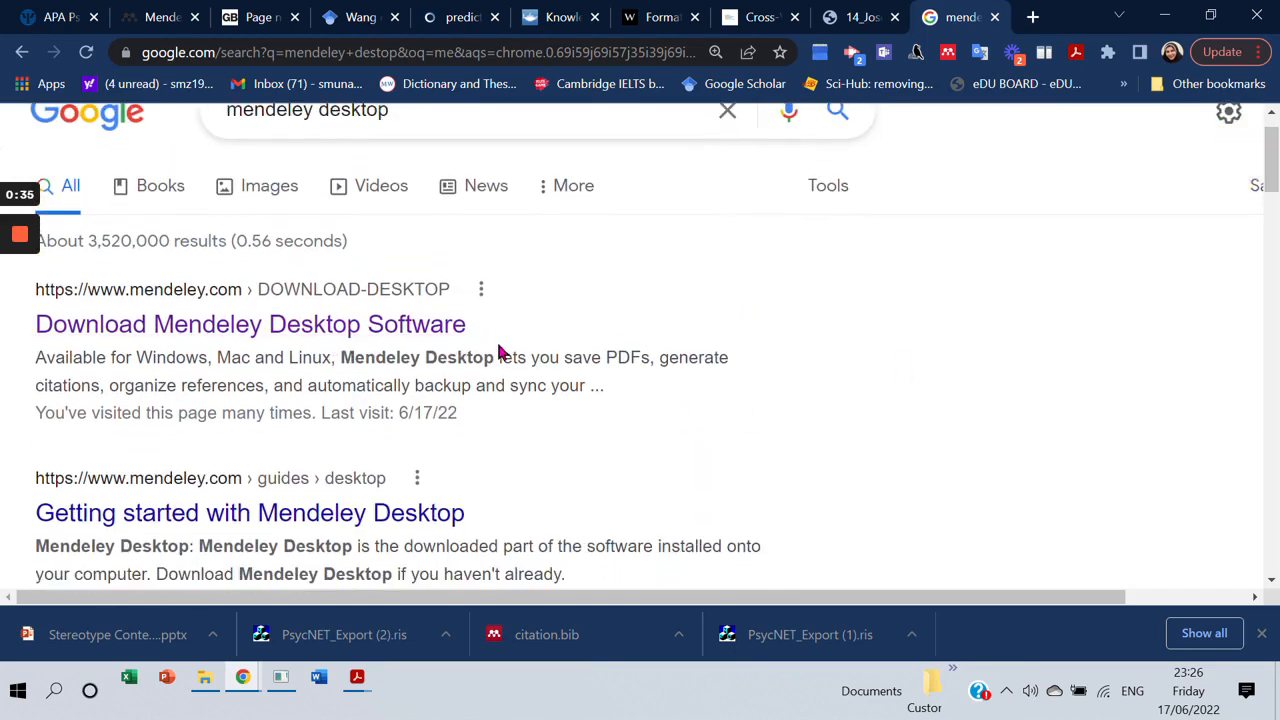
Save the Mendeley-Desktop-1.19.8-win32 installer for Windows into the software folder.
{"action": "left_click", "coordinate": [400, 323]}
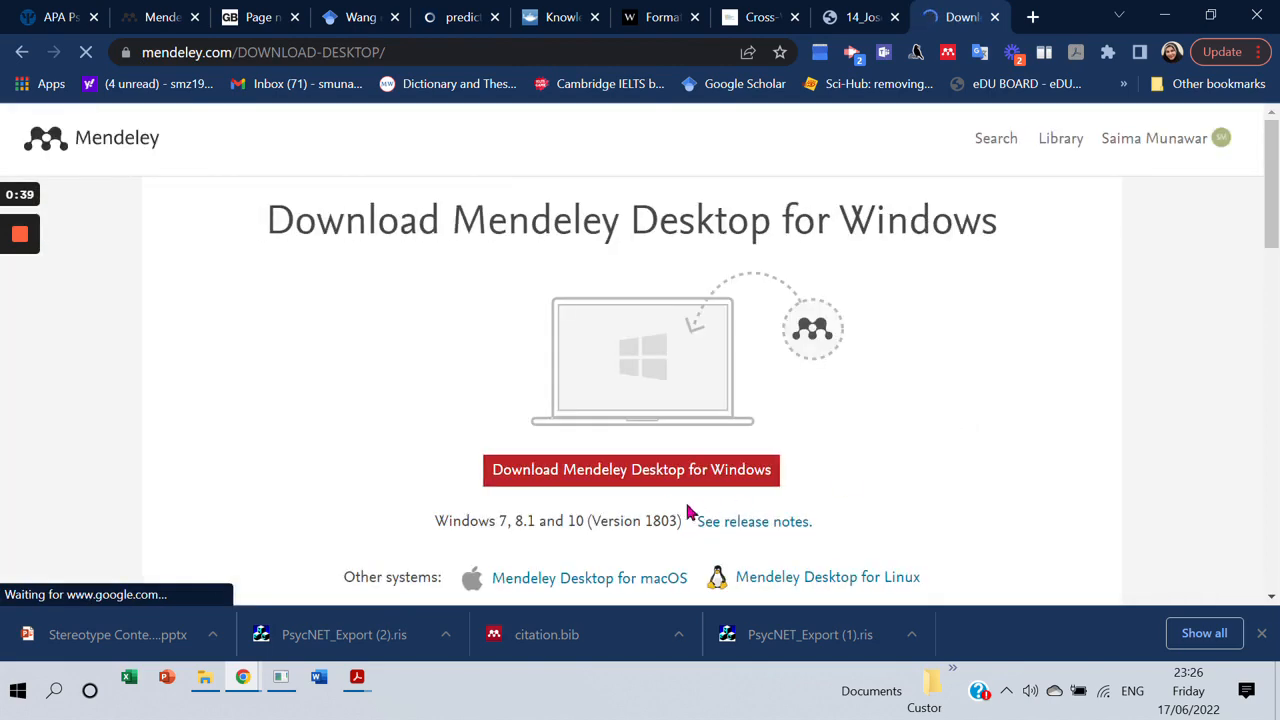
{"action": "left_click", "coordinate": [665, 478]}
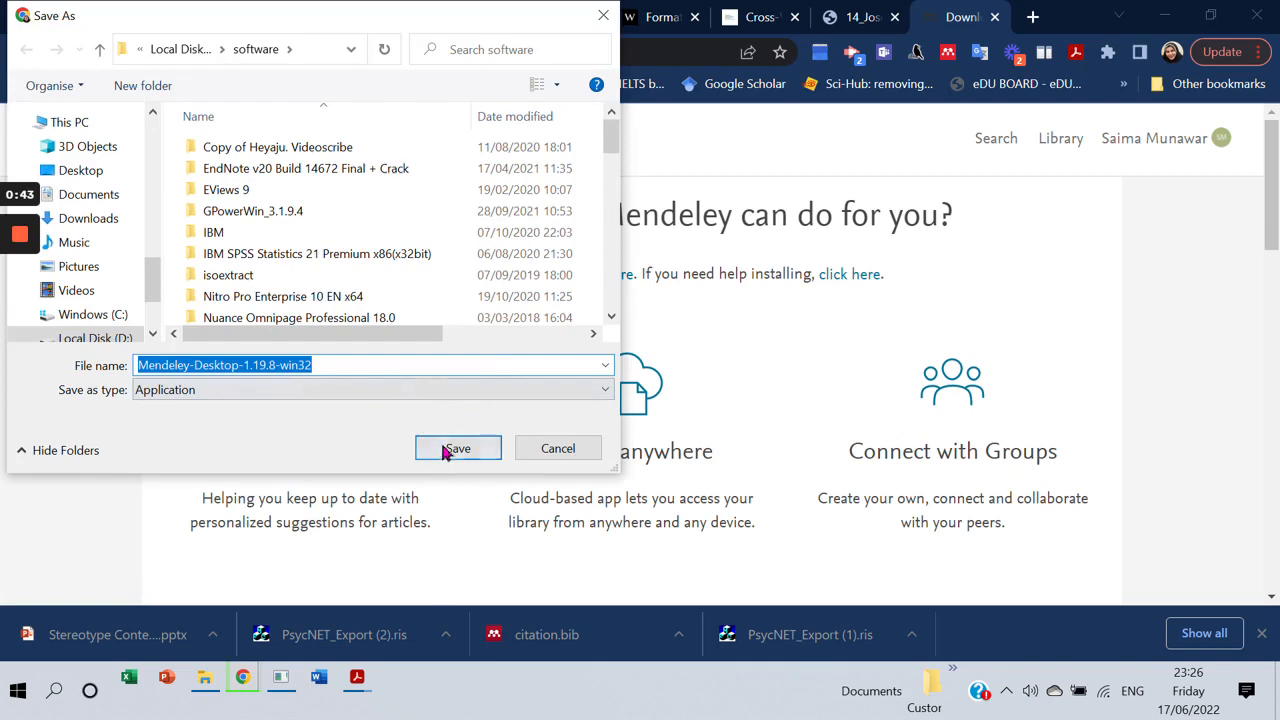
{"action": "left_click", "coordinate": [447, 452]}
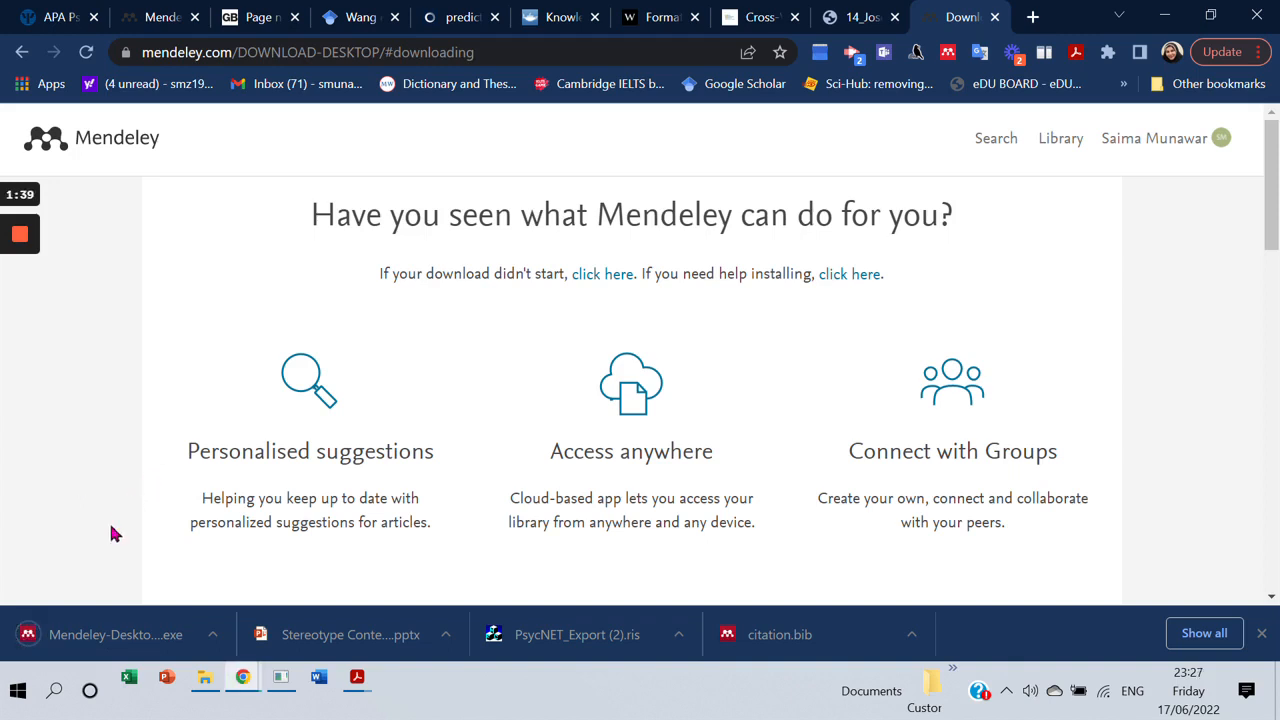
Run the installer, accept the licence, and install to C:\Program Files (x86)\Mendeley Desktop.
{"action": "left_click", "coordinate": [72, 644]}
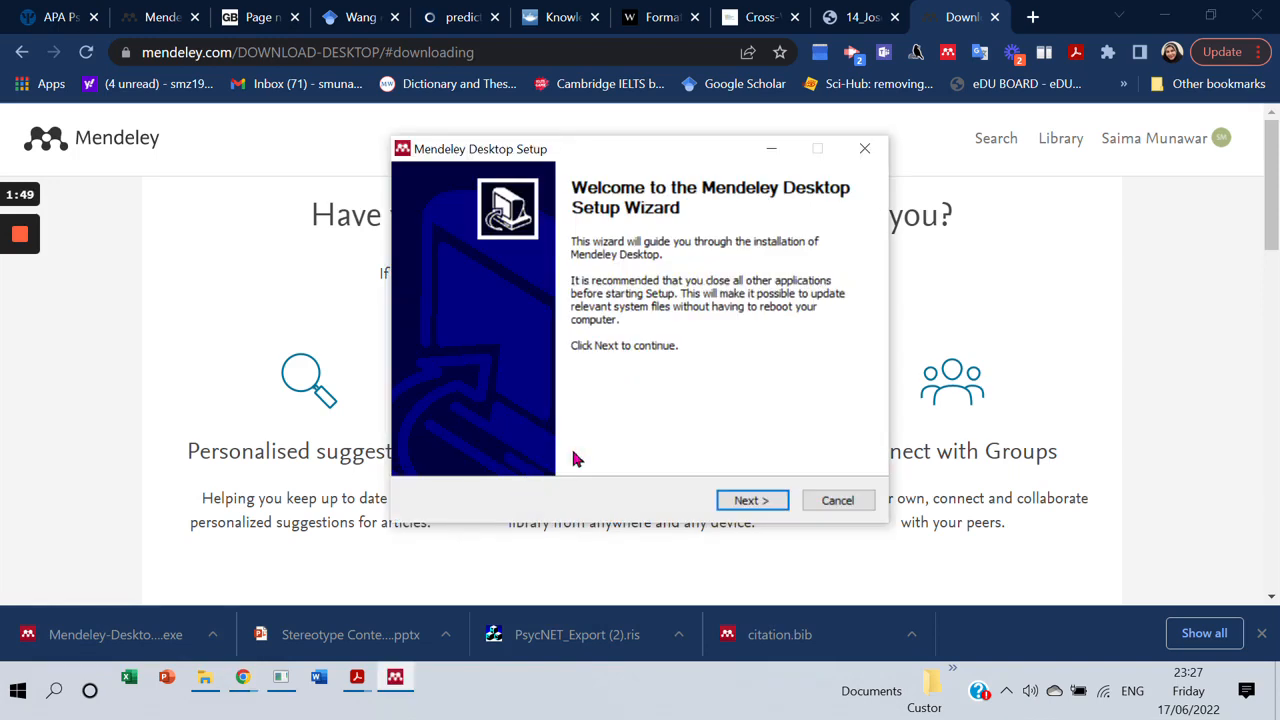
{"action": "left_click", "coordinate": [752, 501]}
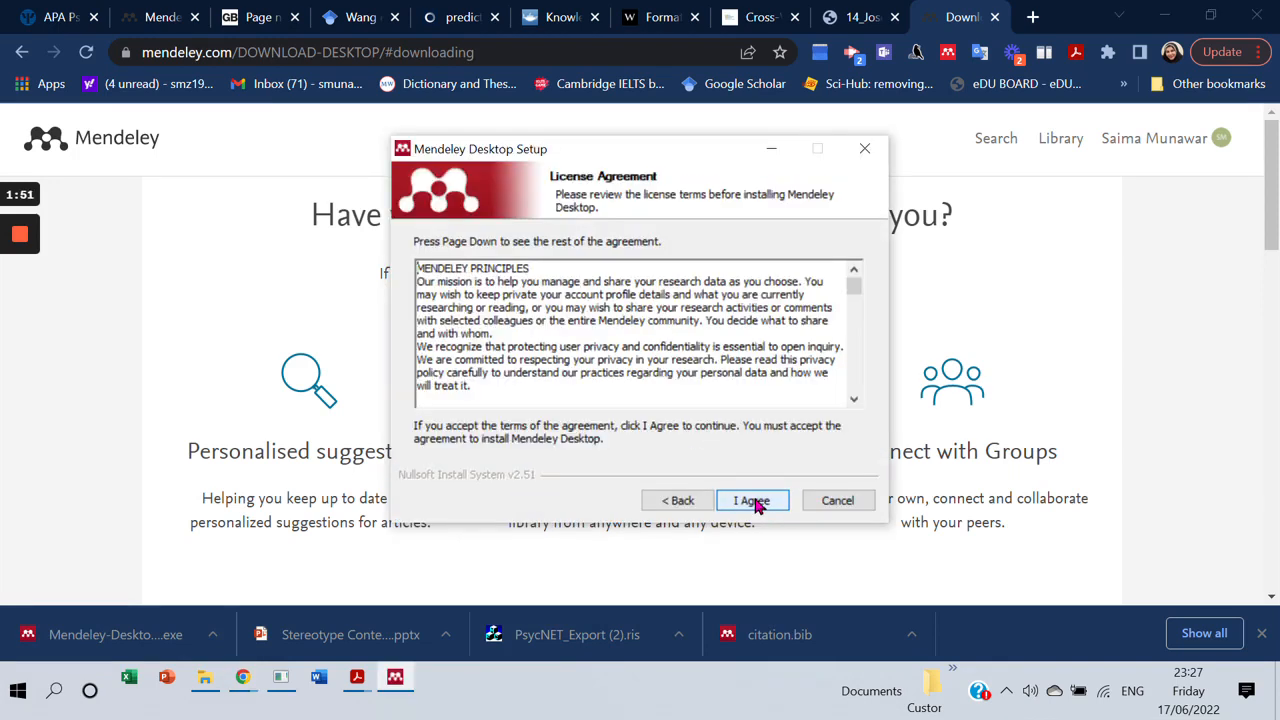
{"action": "left_click", "coordinate": [752, 501]}
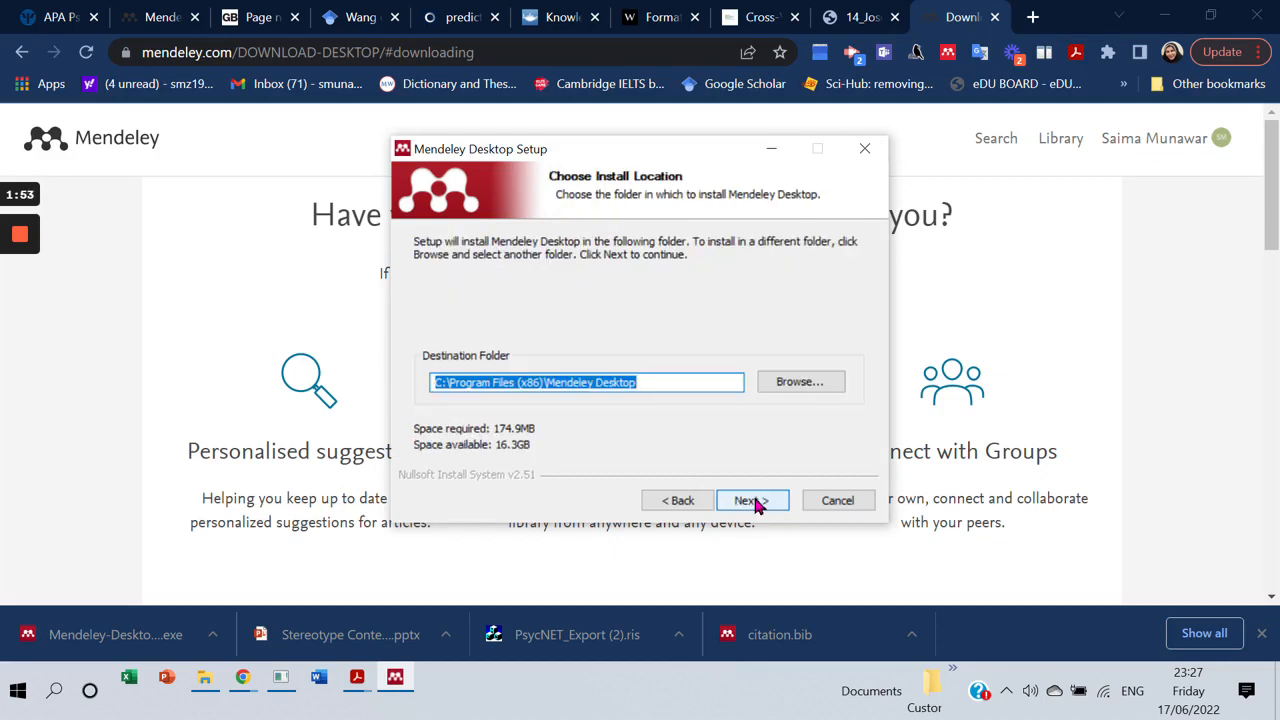
{"action": "left_click", "coordinate": [752, 501]}
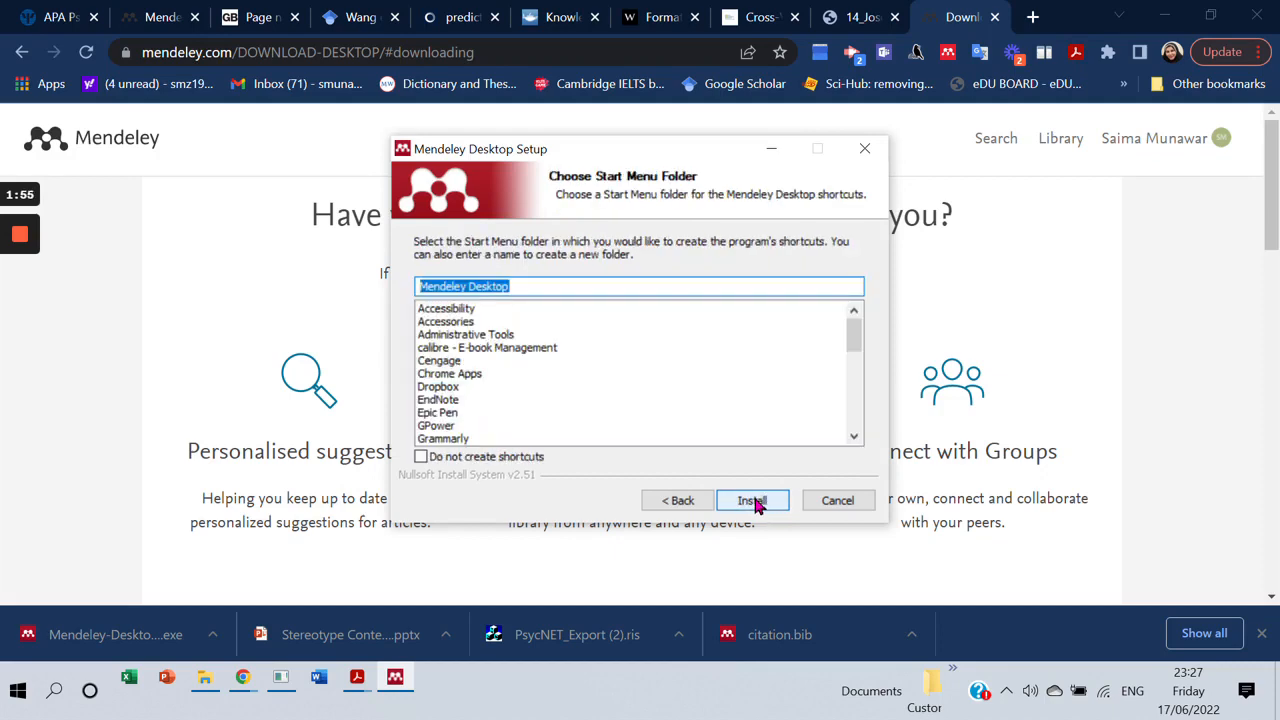
{"action": "left_click", "coordinate": [752, 501]}
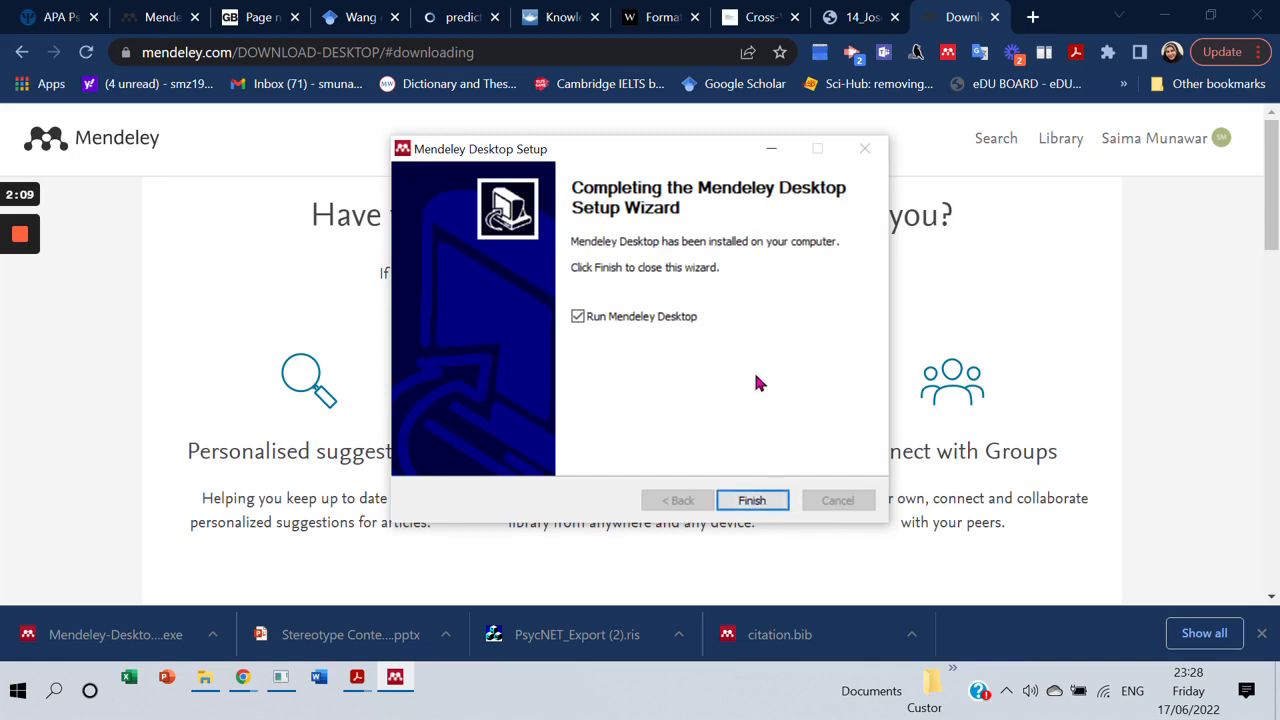
Launch Mendeley Desktop and choose Register to open the Elsevier registration page.
{"action": "left_click", "coordinate": [745, 502]}
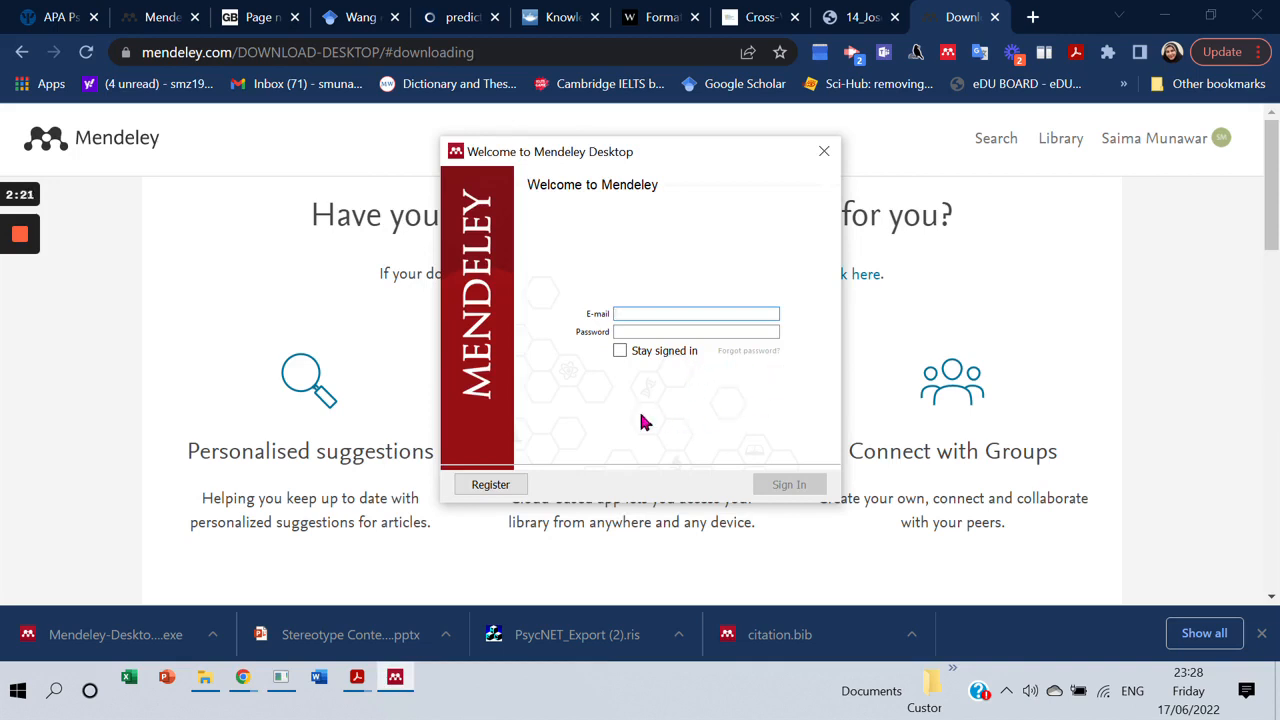
{"action": "left_click", "coordinate": [492, 487]}
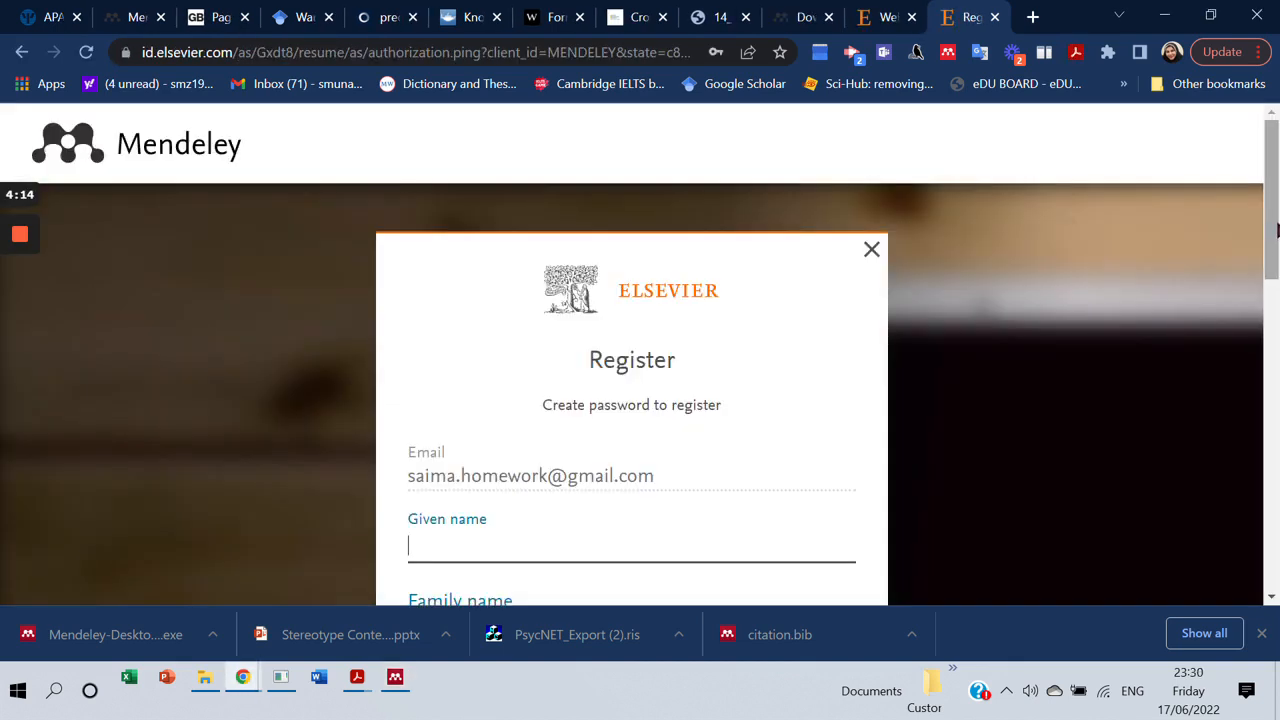
{"action": "left_click_drag", "start_coordinate": [1277, 231], "coordinate": [1276, 278]}
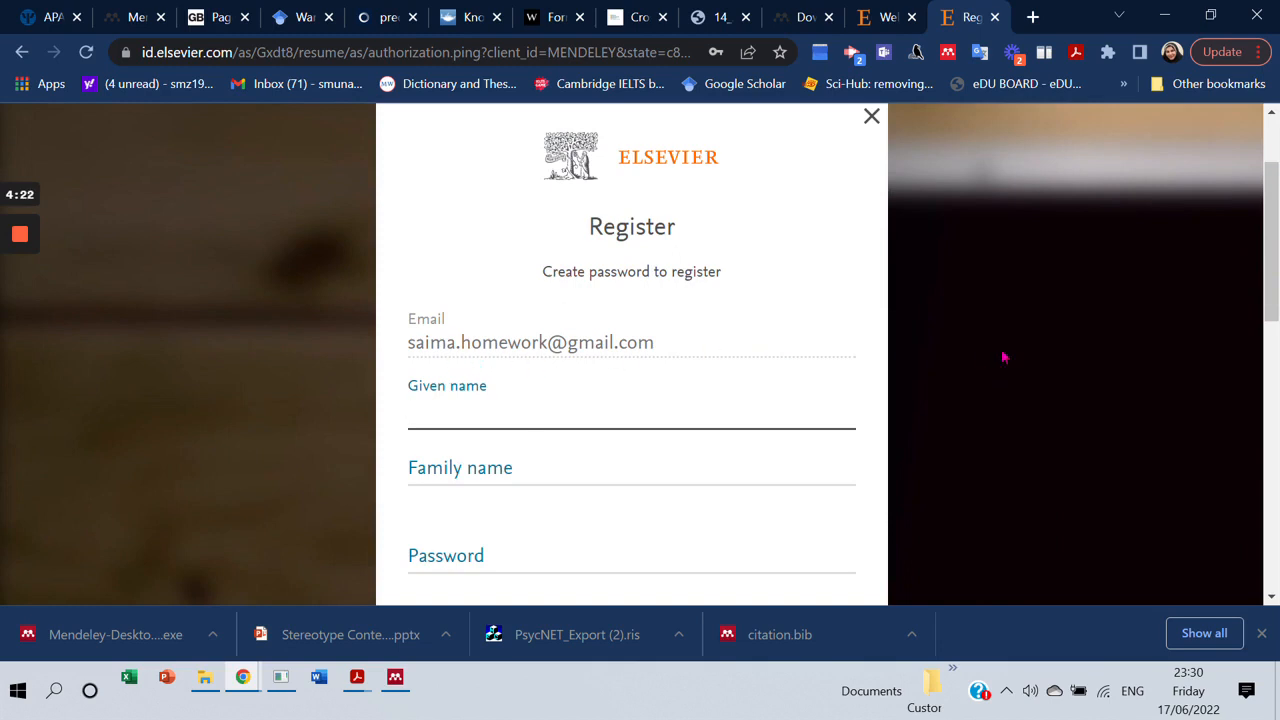
Fill in the given name and family name on the Elsevier registration form.
{"action": "left_click_drag", "start_coordinate": [1276, 247], "coordinate": [1268, 270]}
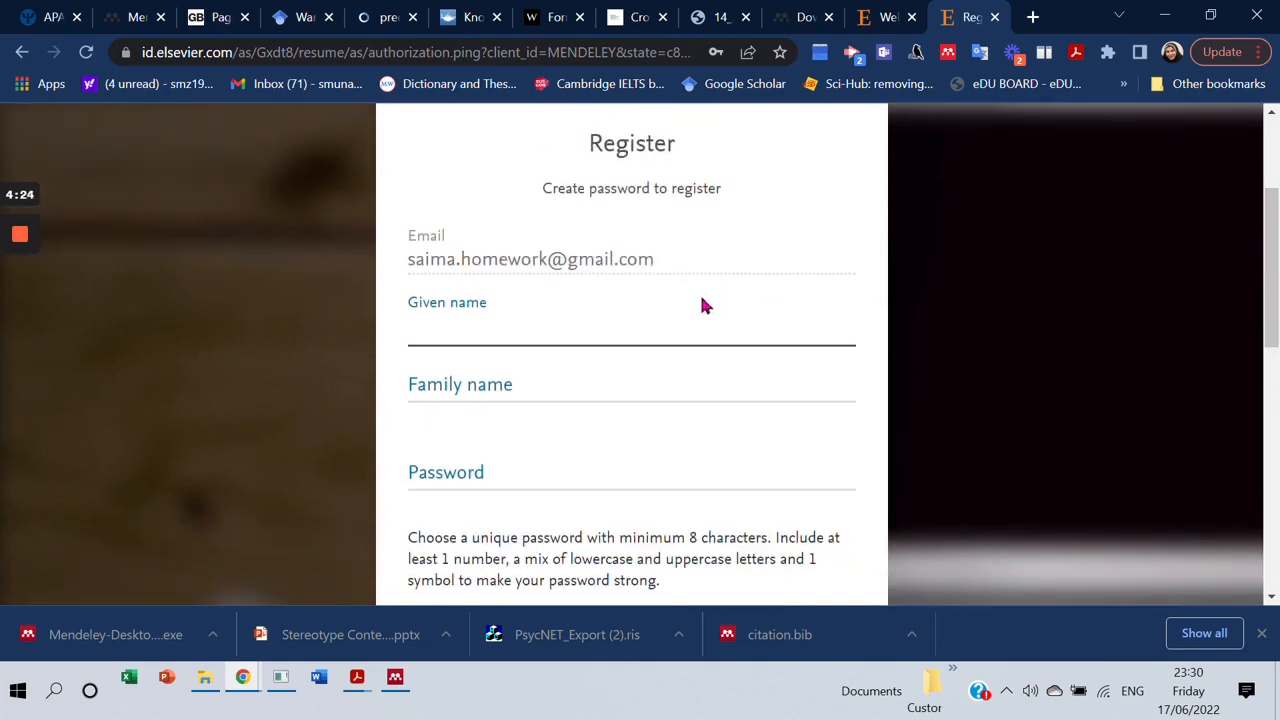
{"action": "left_click", "coordinate": [675, 318]}
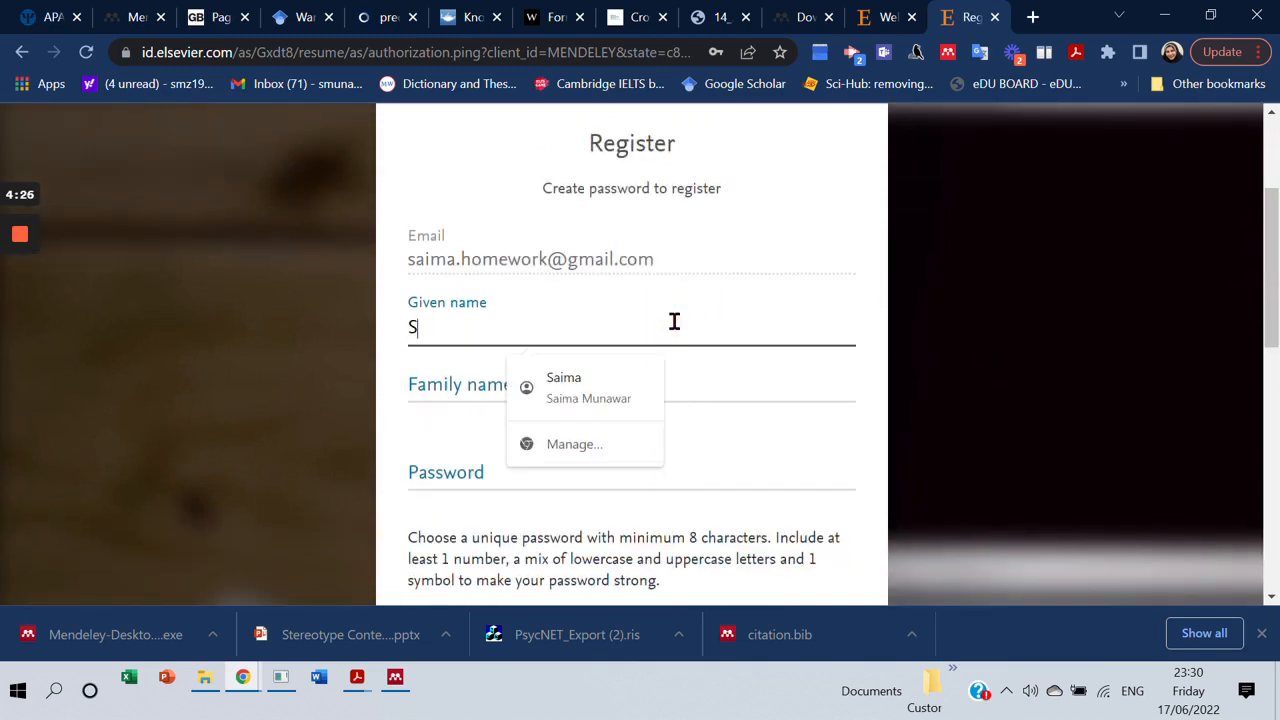
{"action": "left_click", "coordinate": [458, 377]}
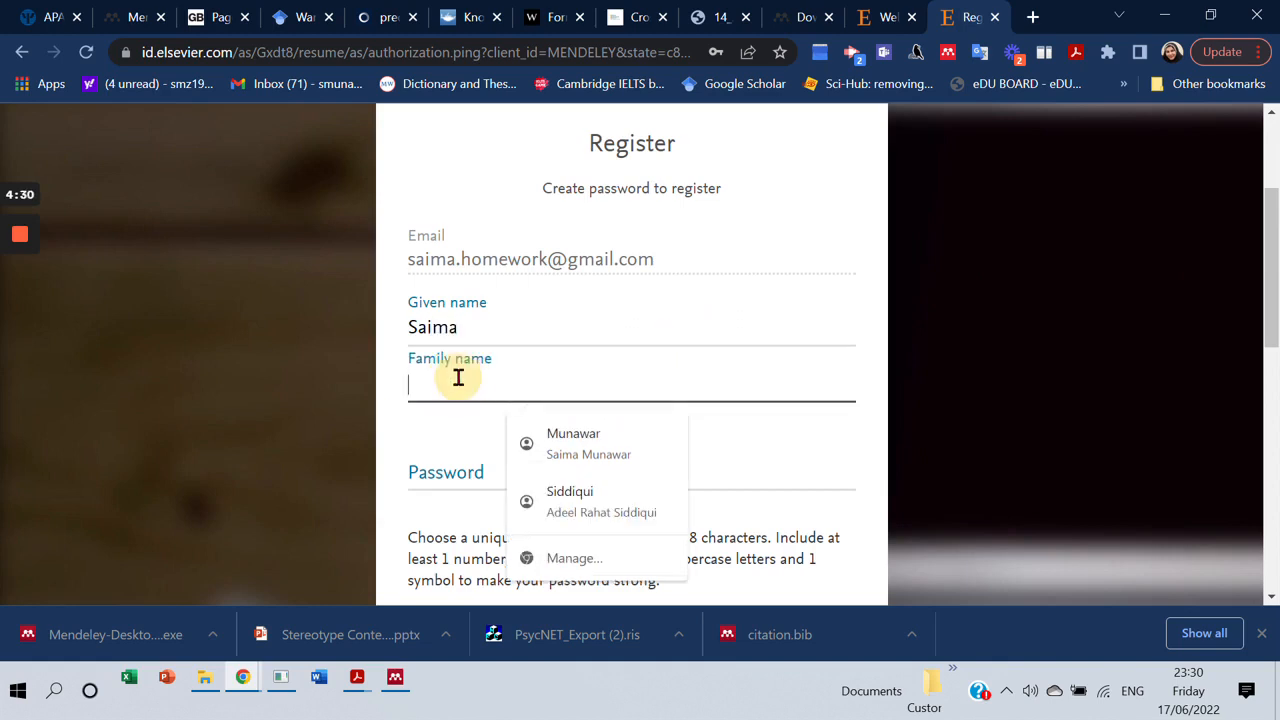
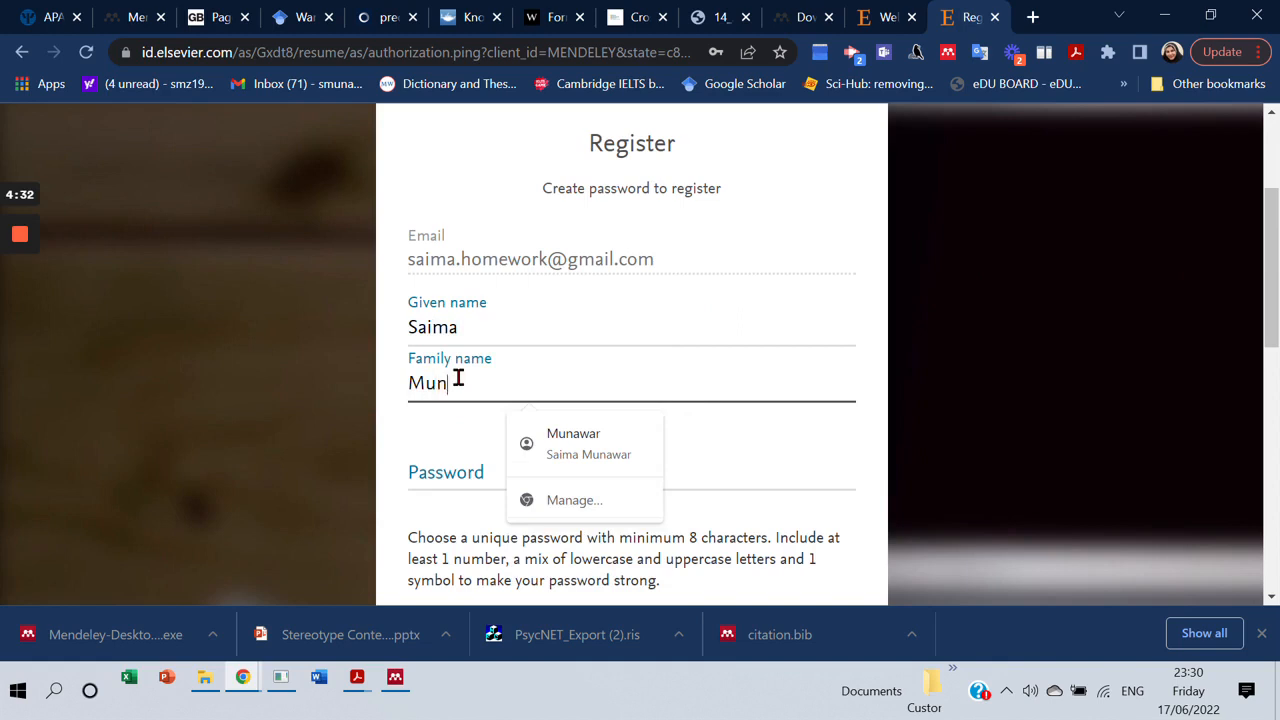
Enter a new password of at least 8 characters, rated FAIR.
{"action": "left_click", "coordinate": [434, 460]}
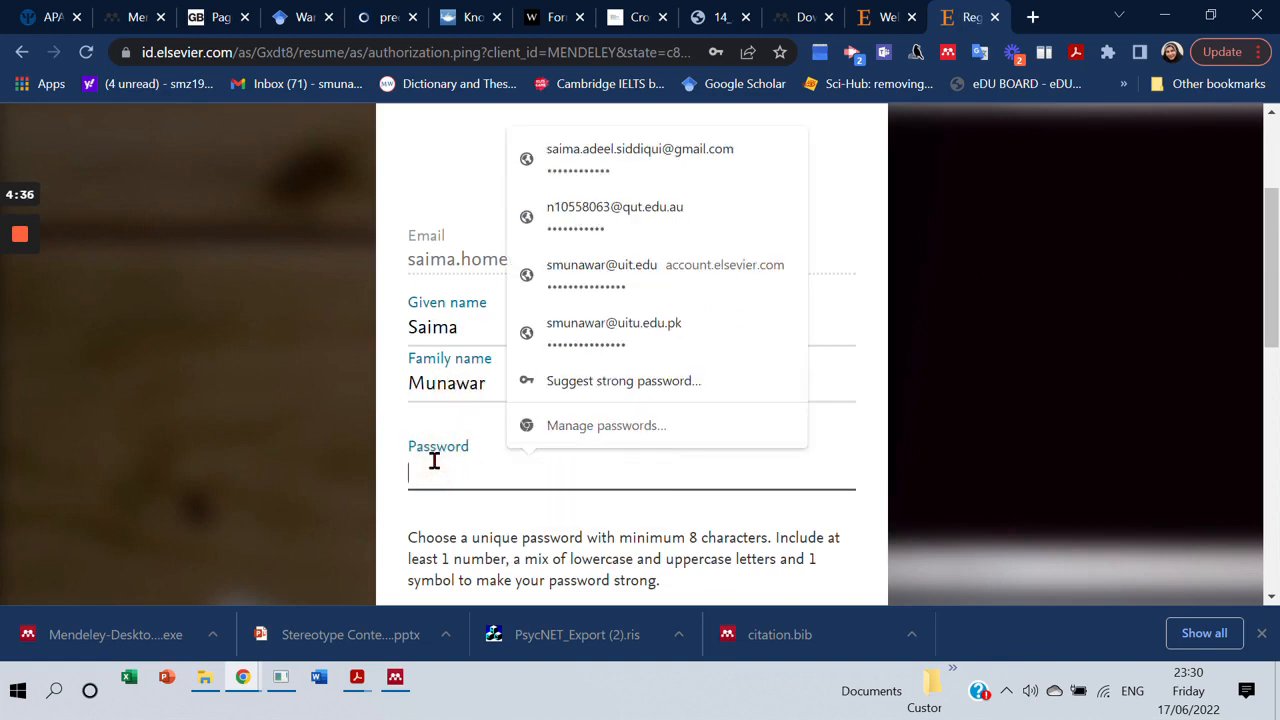
{"action": "type", "text": "••"}
{"action": "left_click", "coordinate": [867, 425]}
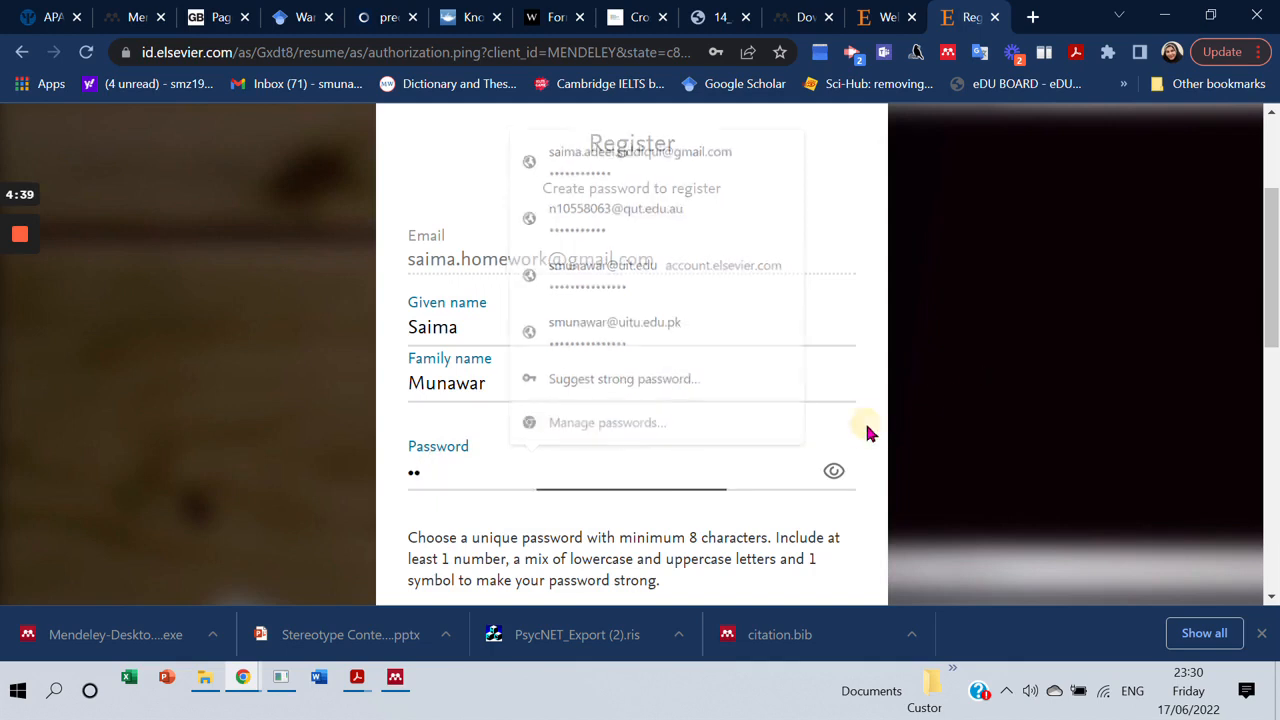
{"action": "left_click", "coordinate": [542, 472]}
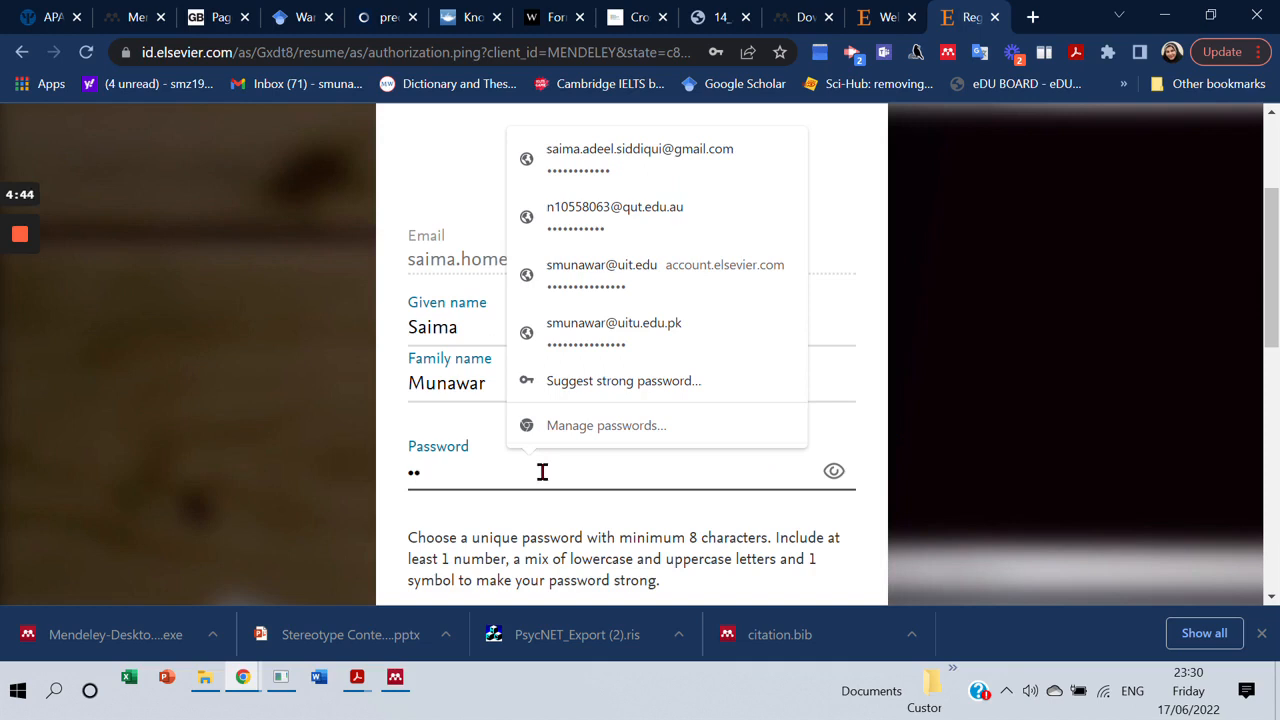
{"action": "key", "text": "BackSpace"}
{"action": "key", "text": "BackSpace"}
{"action": "type", "text": "•••••••••"}
{"action": "left_click", "coordinate": [1278, 356]}
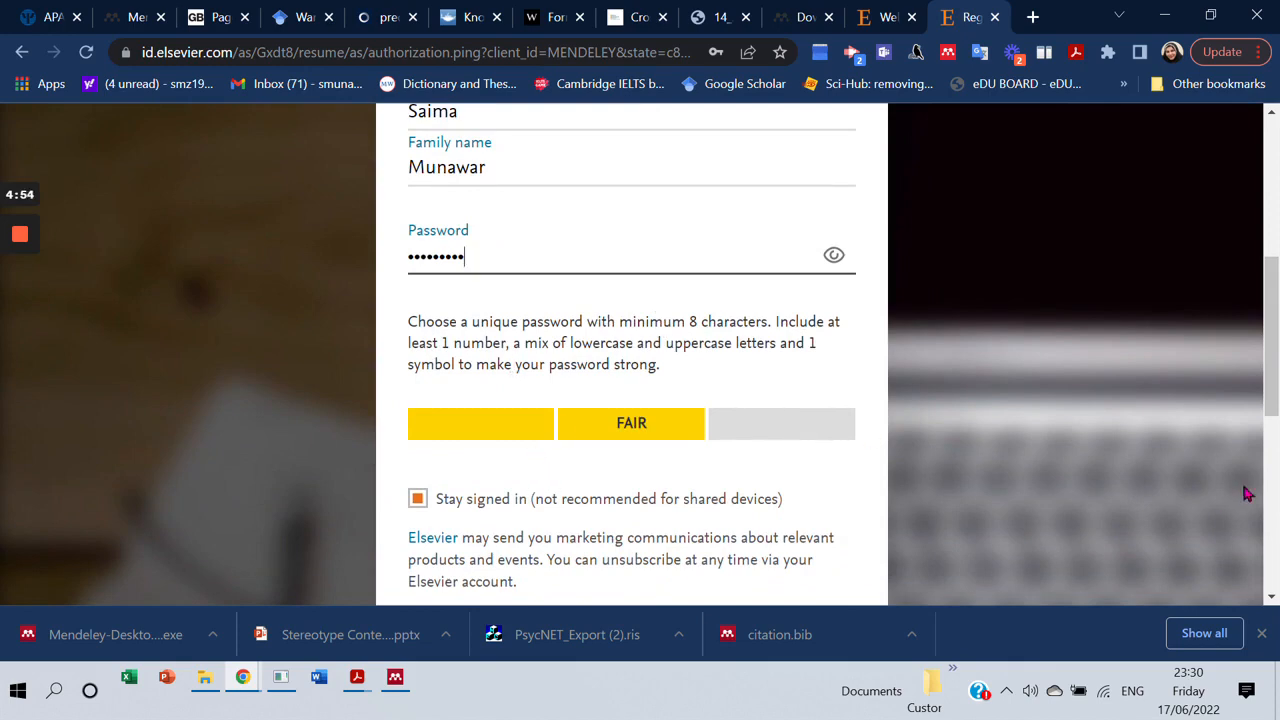
{"action": "left_click_drag", "start_coordinate": [1277, 365], "coordinate": [1278, 420]}
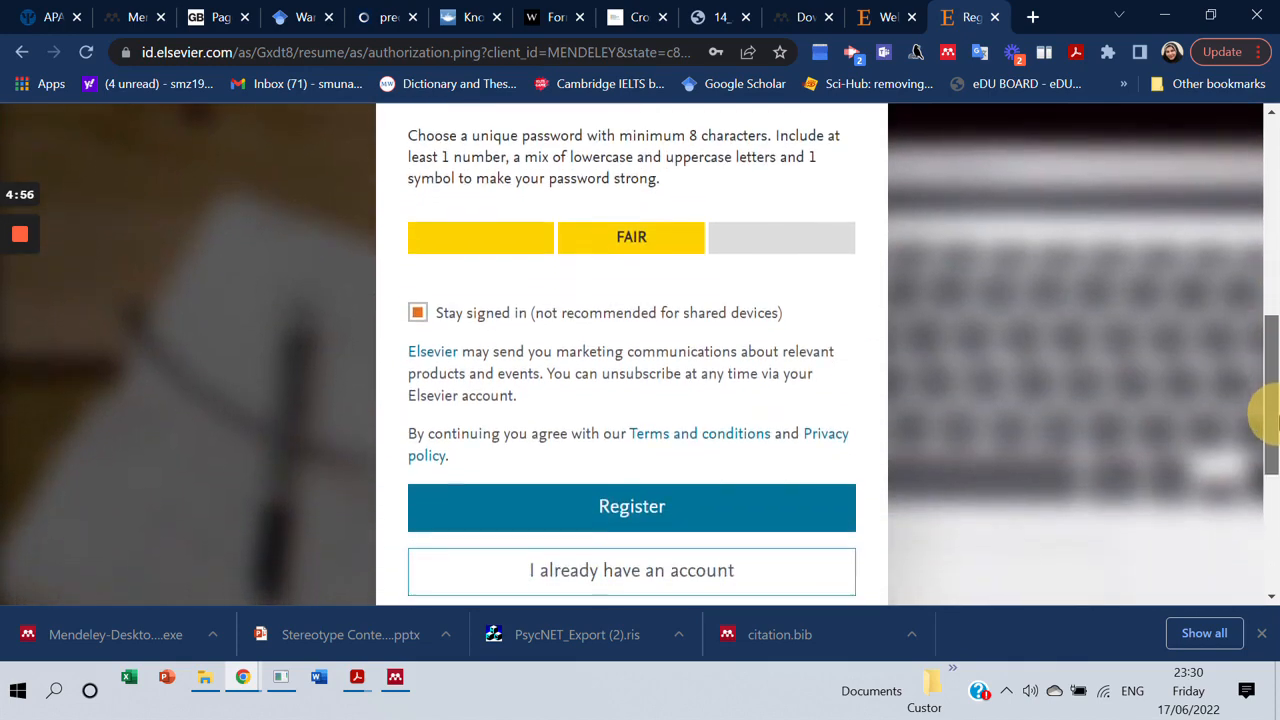
Register the Elsevier account, save its password in Chrome, and return to Mendeley's sign-in window.
{"action": "left_click", "coordinate": [628, 510]}
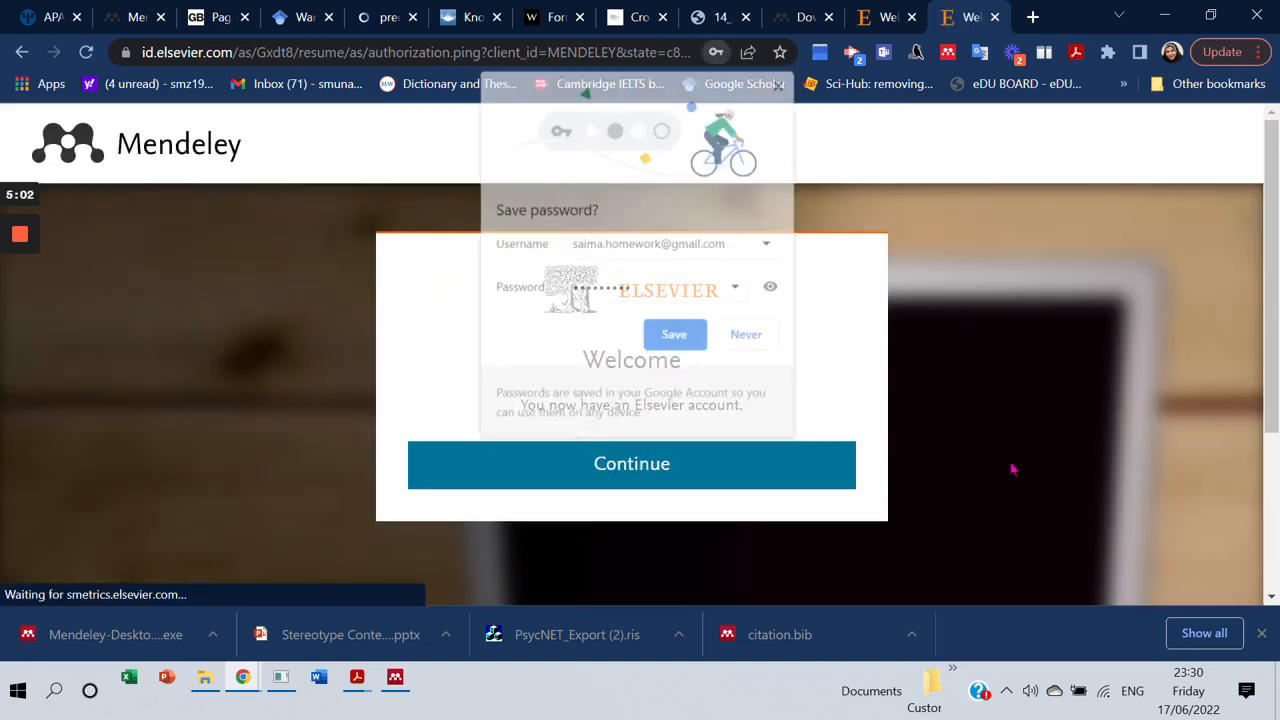
{"action": "left_click", "coordinate": [678, 338]}
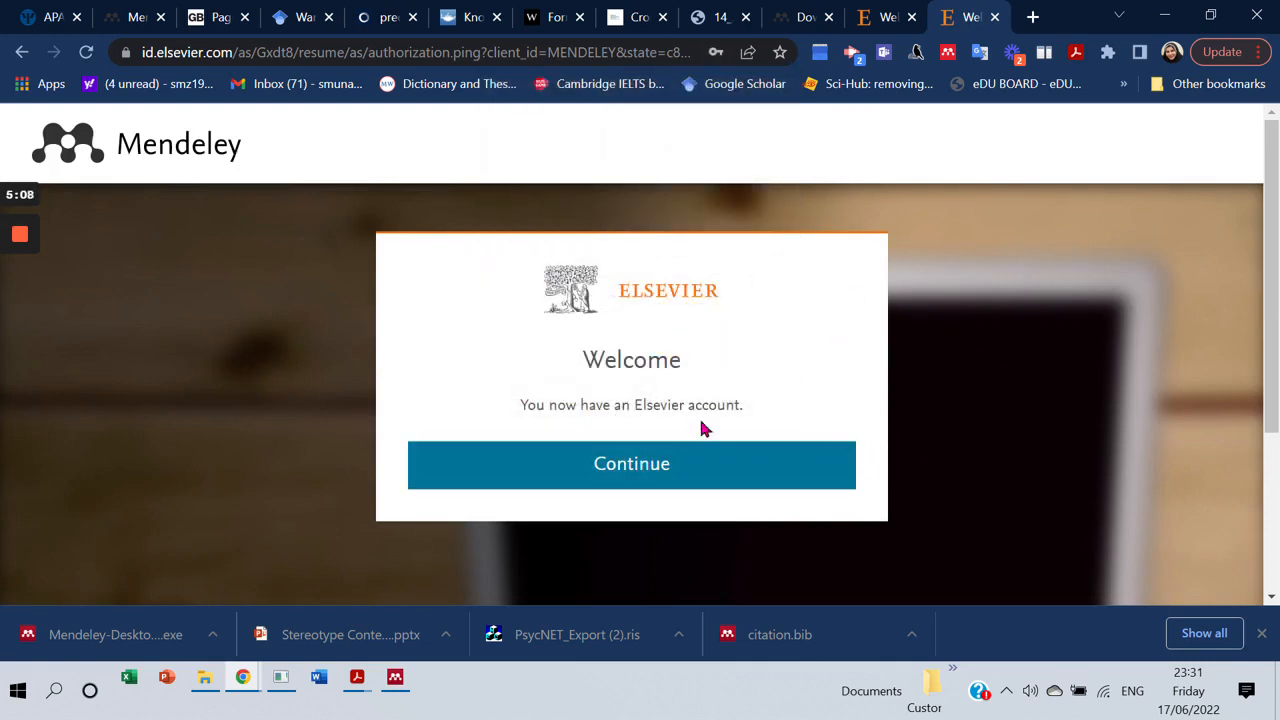
{"action": "left_click", "coordinate": [654, 466]}
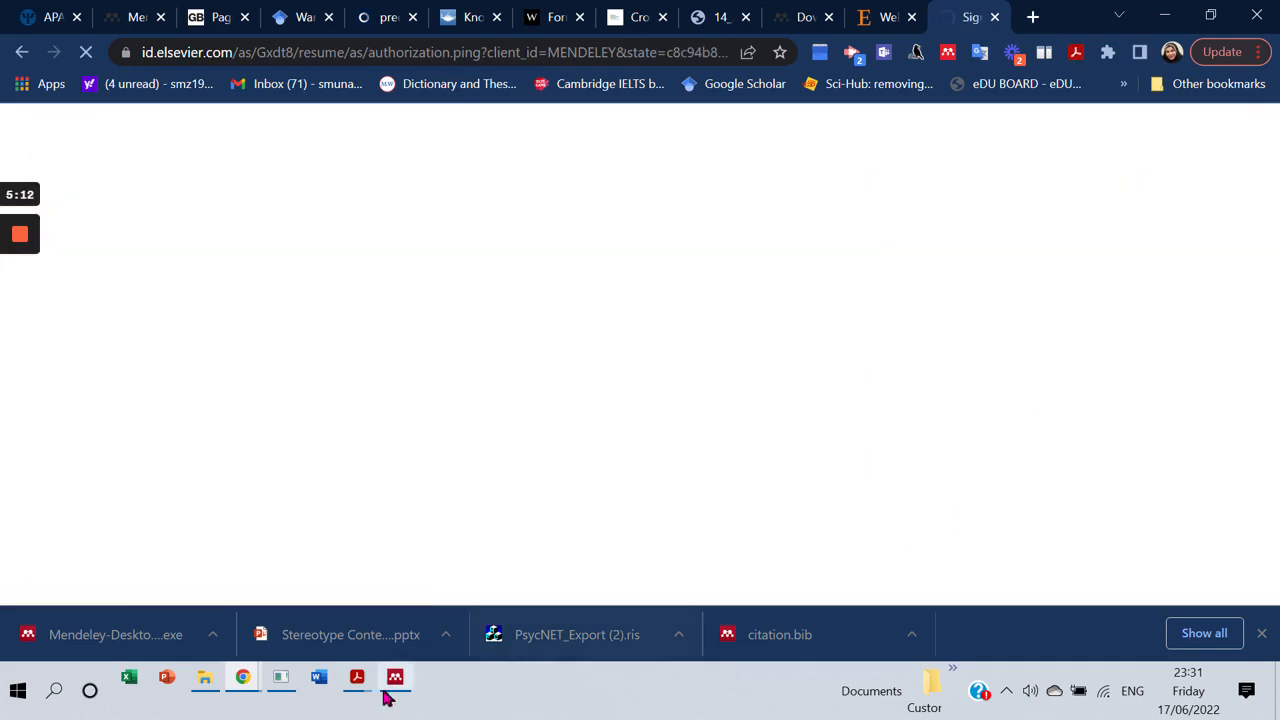
{"action": "left_click", "coordinate": [395, 682]}
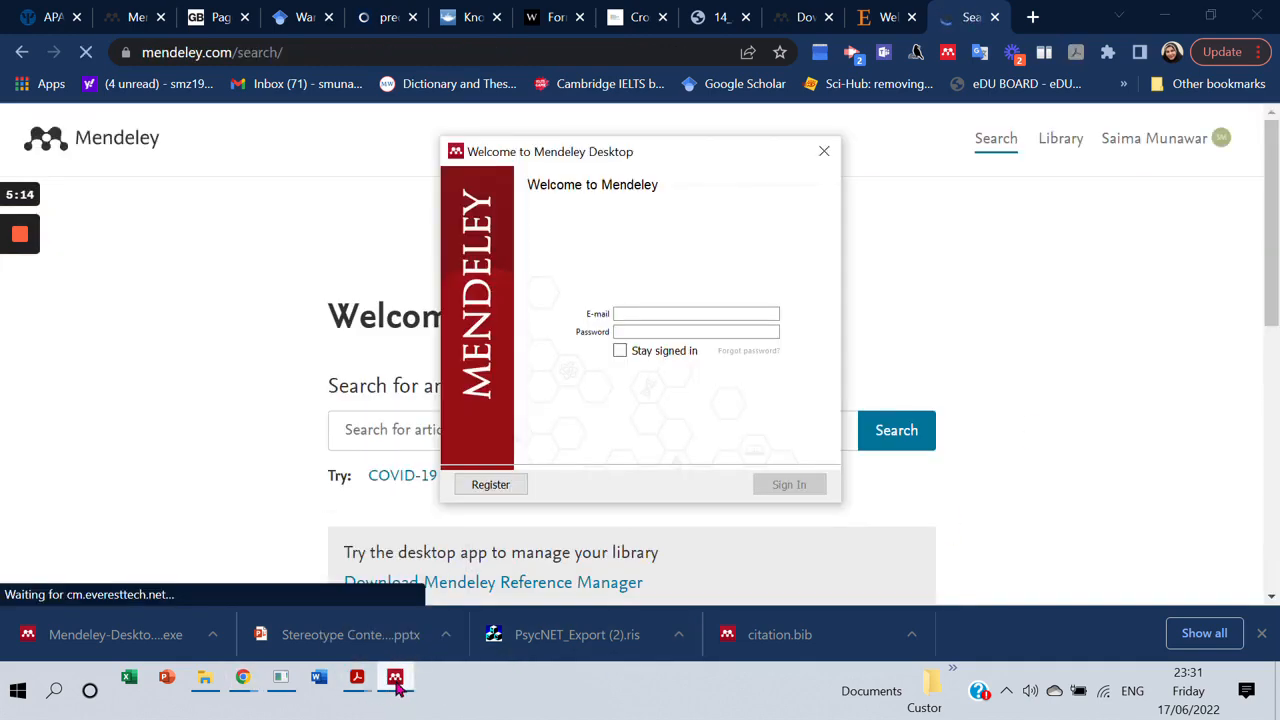
Sign in to Mendeley Desktop with the new account's e-mail address and password.
{"action": "left_click", "coordinate": [637, 315]}
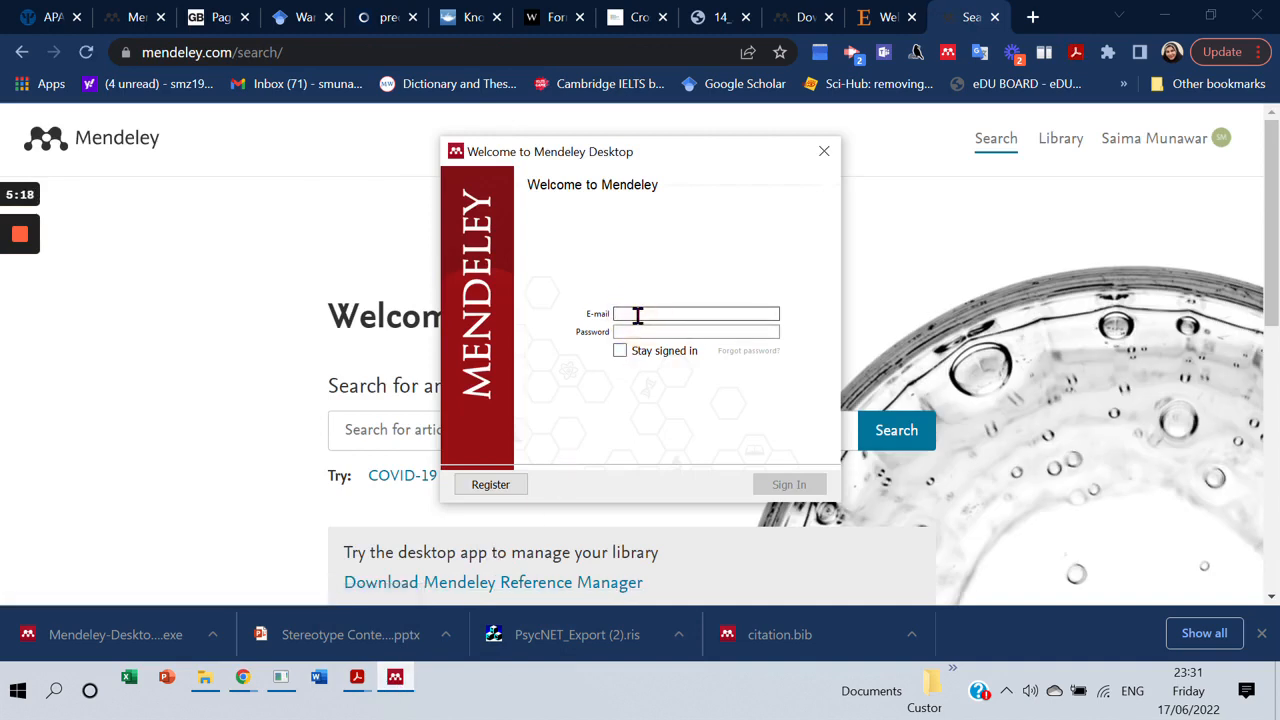
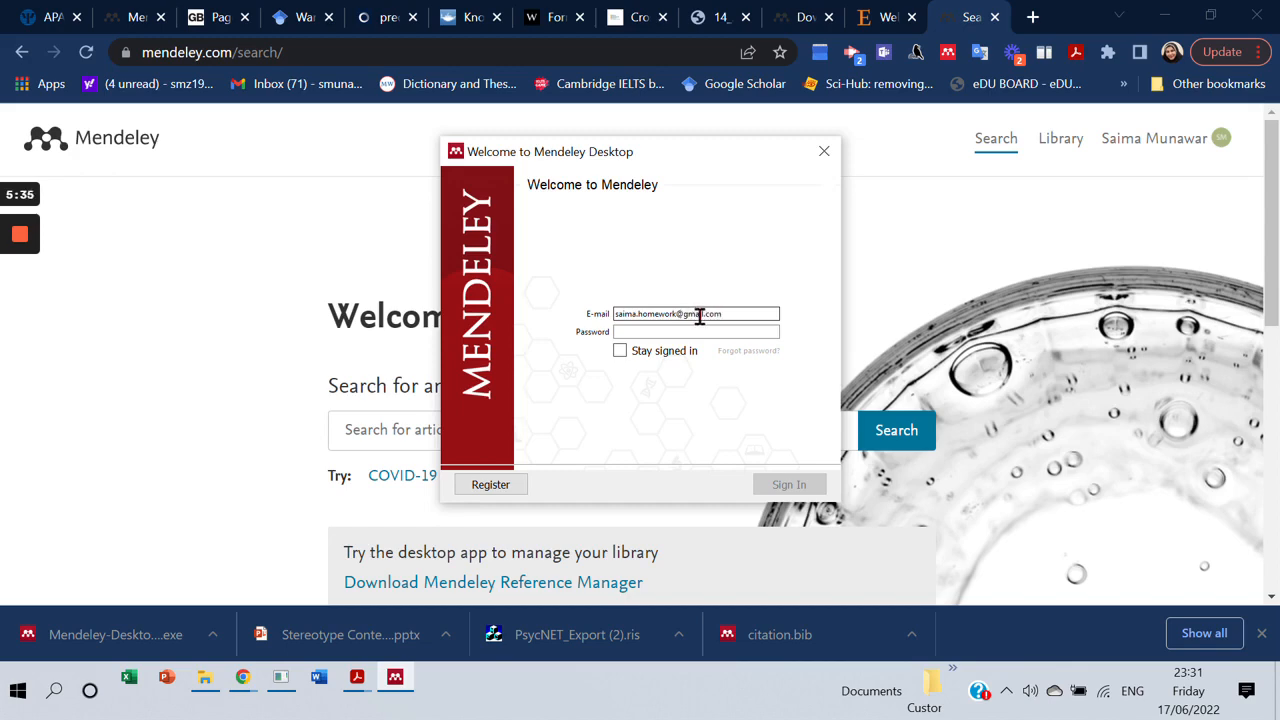
{"action": "left_click", "coordinate": [690, 331]}
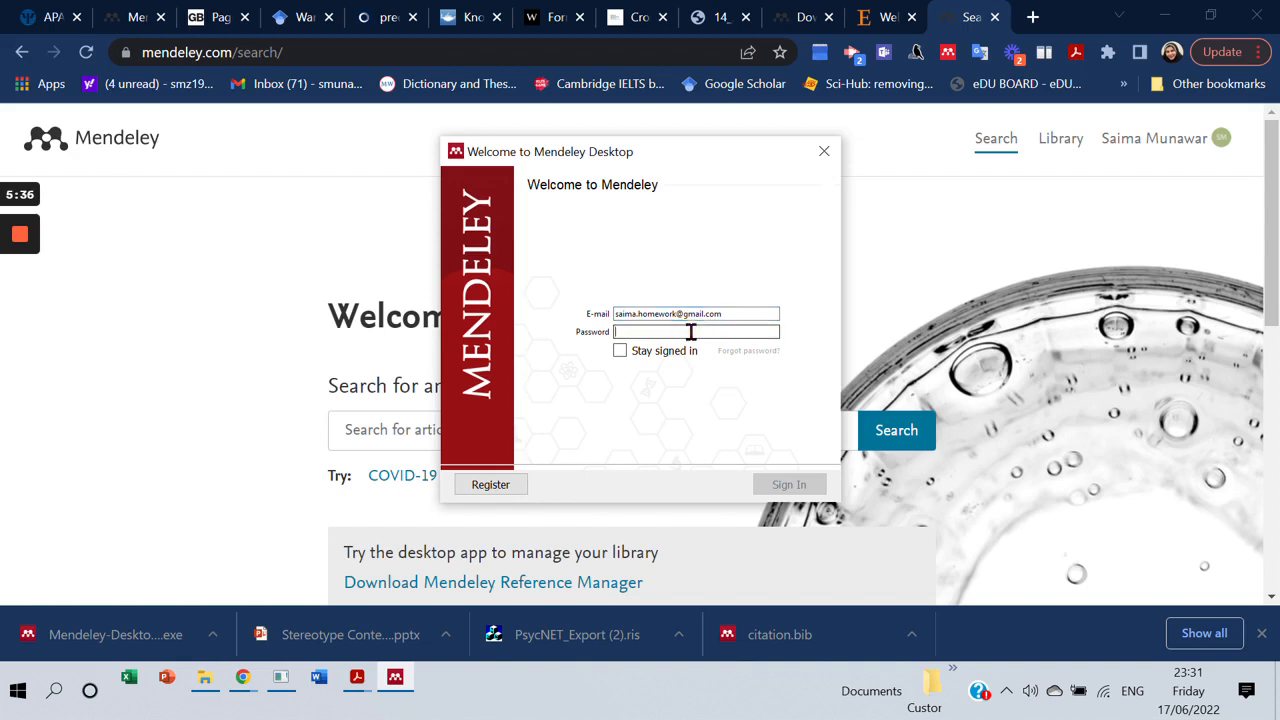
{"action": "type", "text": "•"}
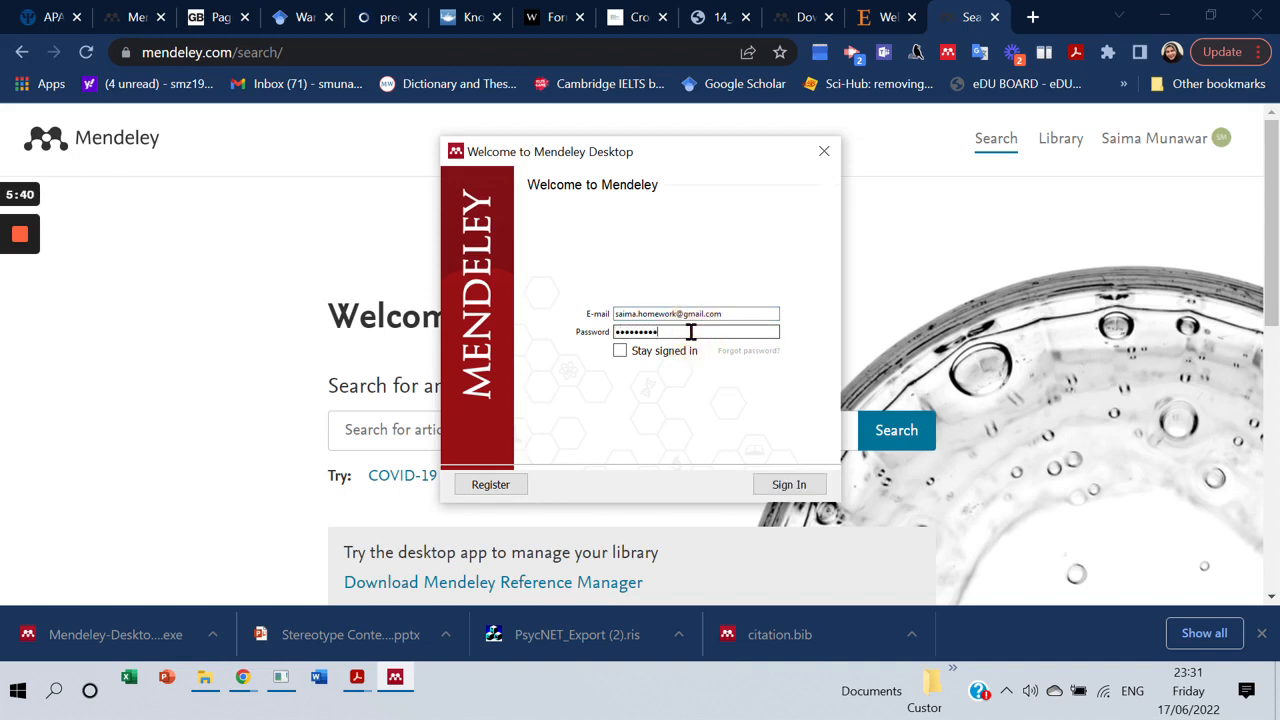
{"action": "left_click", "coordinate": [779, 486]}
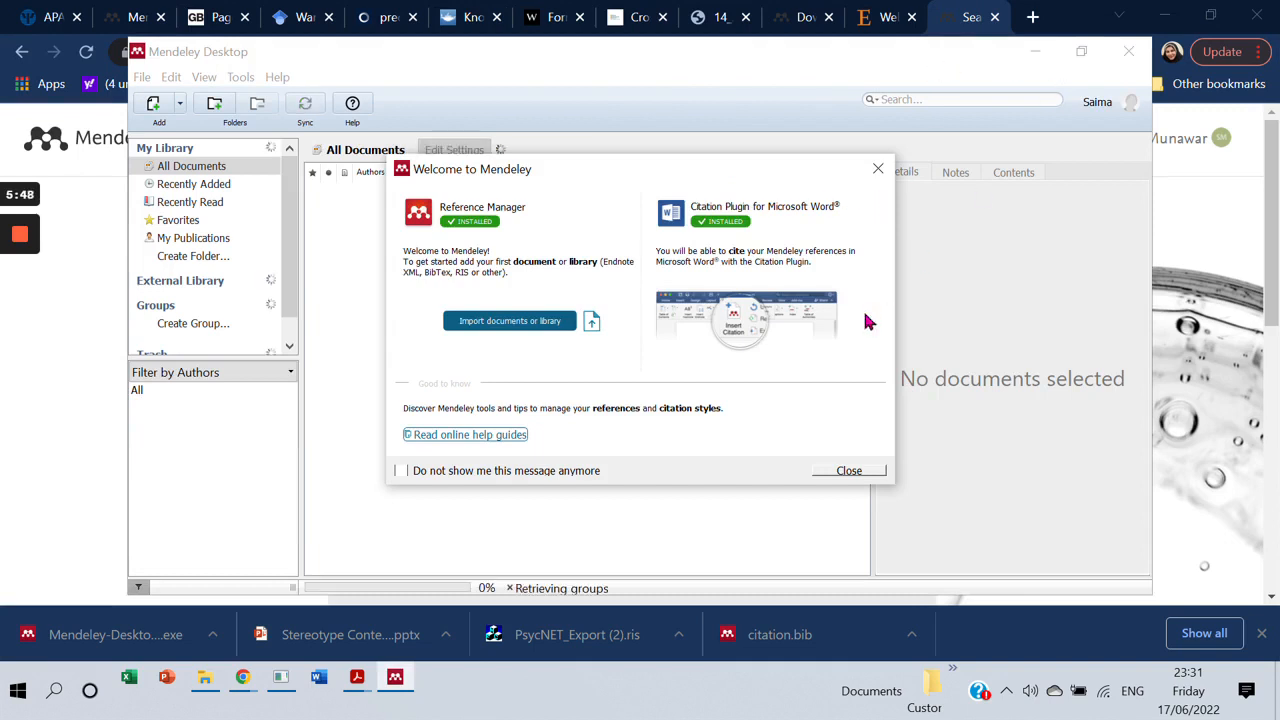
Close the Welcome to Mendeley message and step through the Add and Create tips.
{"action": "left_click", "coordinate": [842, 466]}
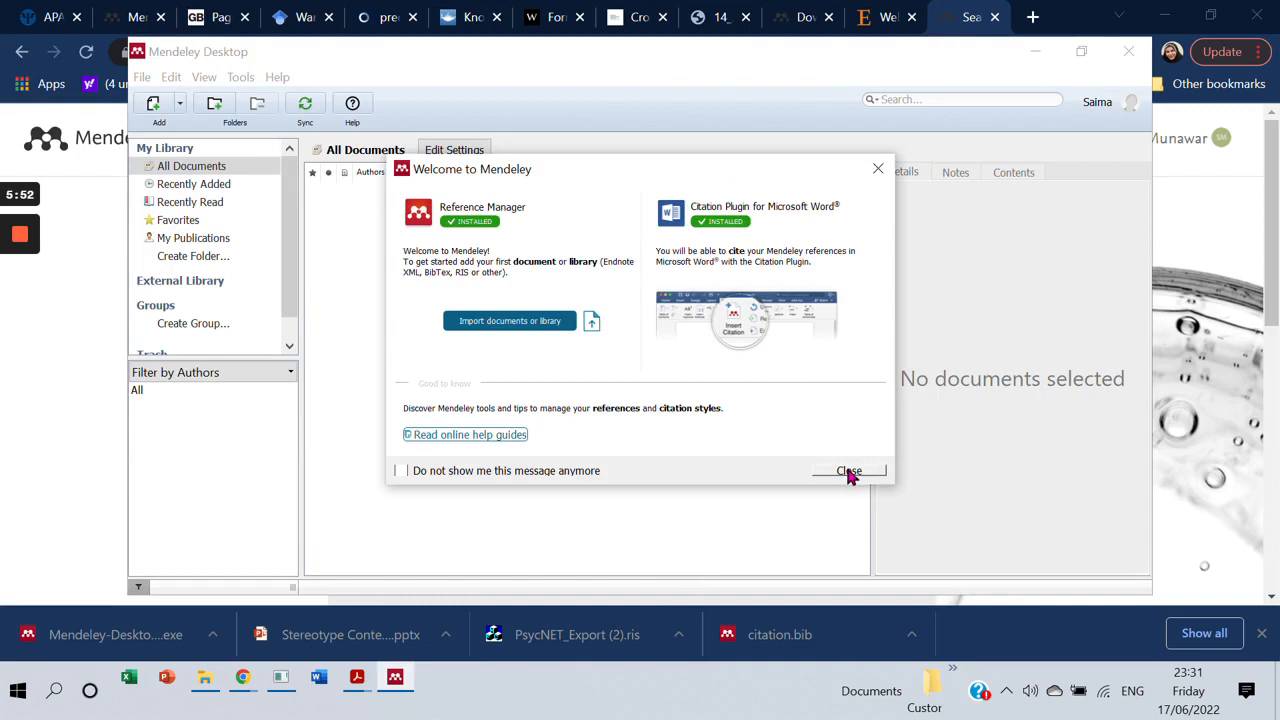
{"action": "left_click", "coordinate": [848, 472]}
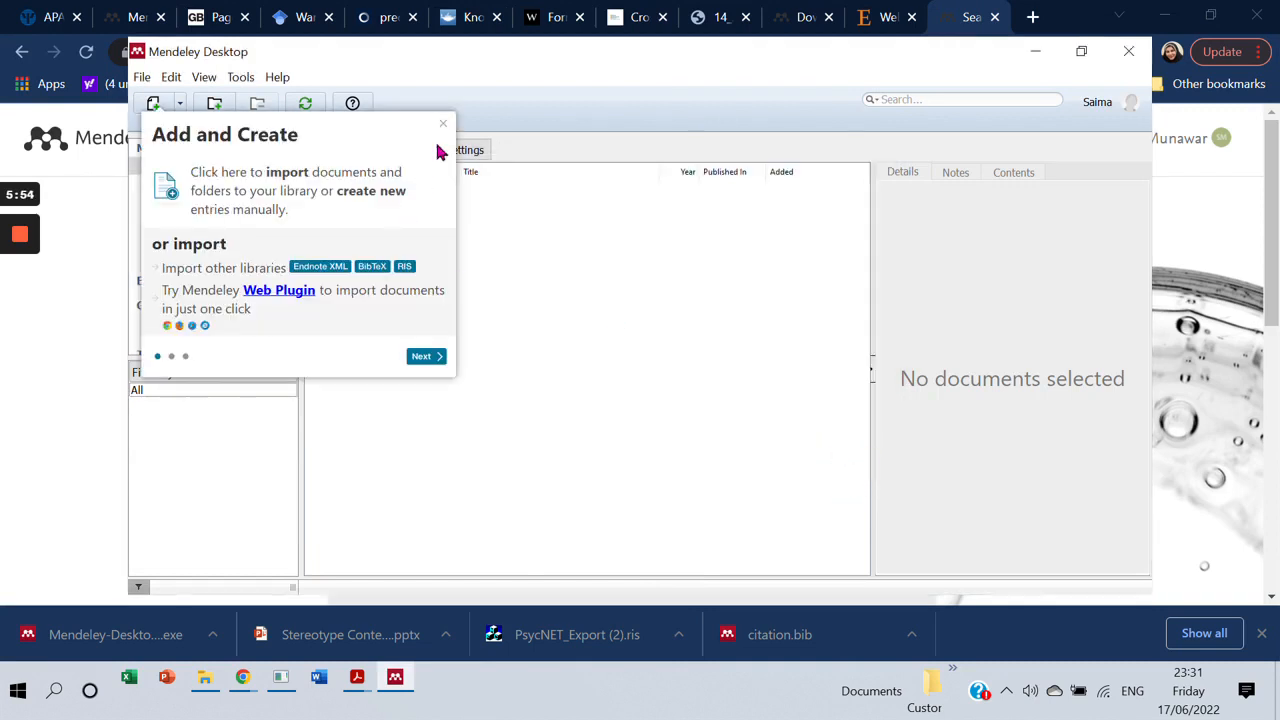
{"action": "left_click", "coordinate": [422, 362]}
{"action": "left_click", "coordinate": [572, 487]}
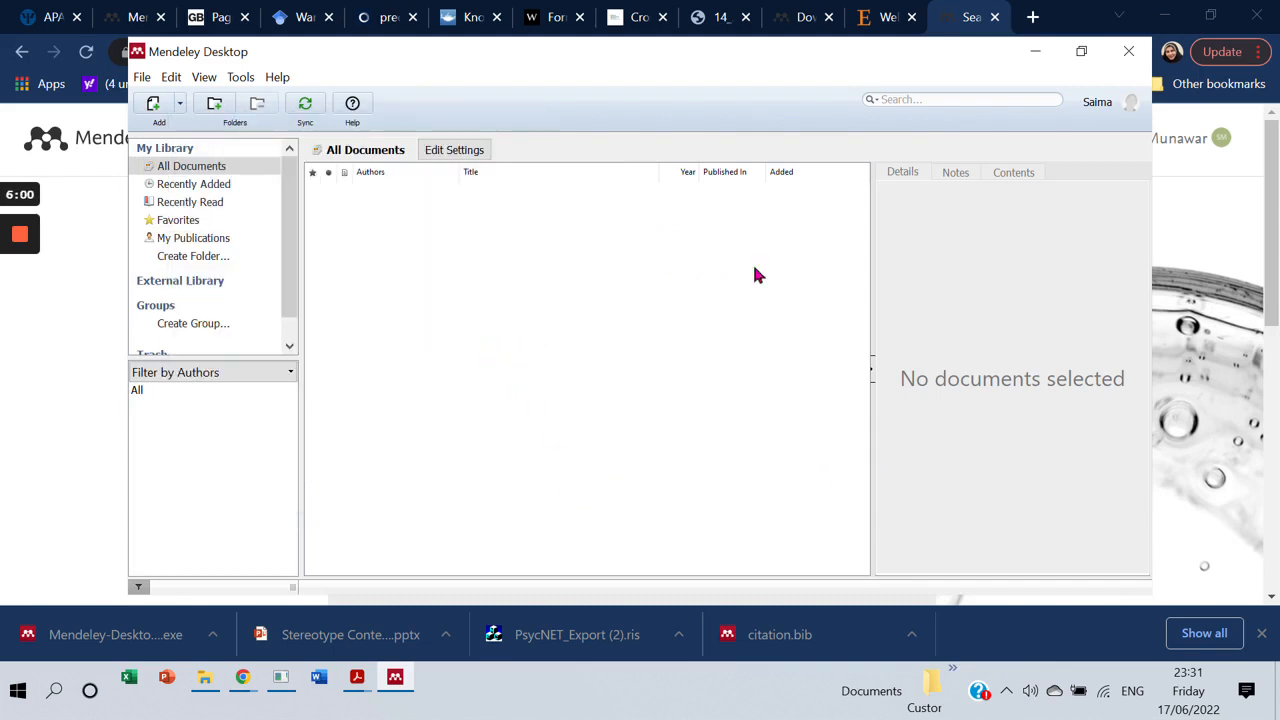
Maximize the empty All Documents library window to full screen.
{"action": "left_click", "coordinate": [1081, 60]}
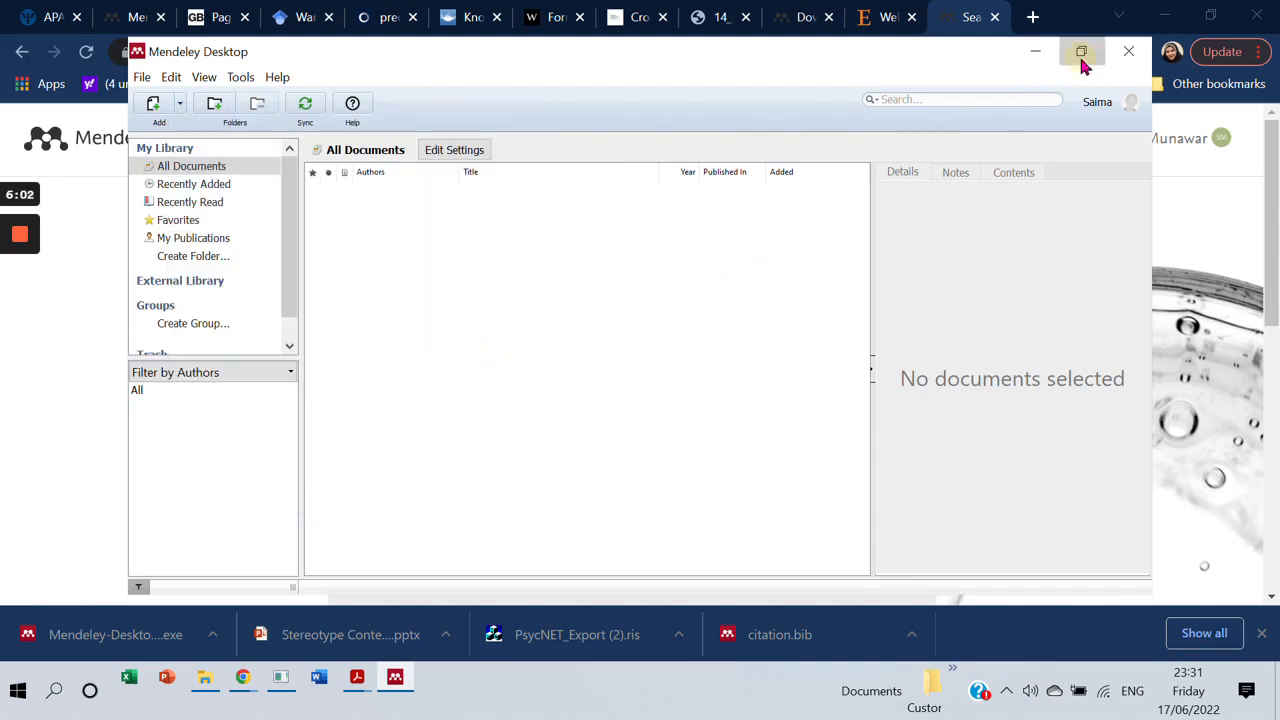
{"action": "left_click", "coordinate": [1081, 60]}
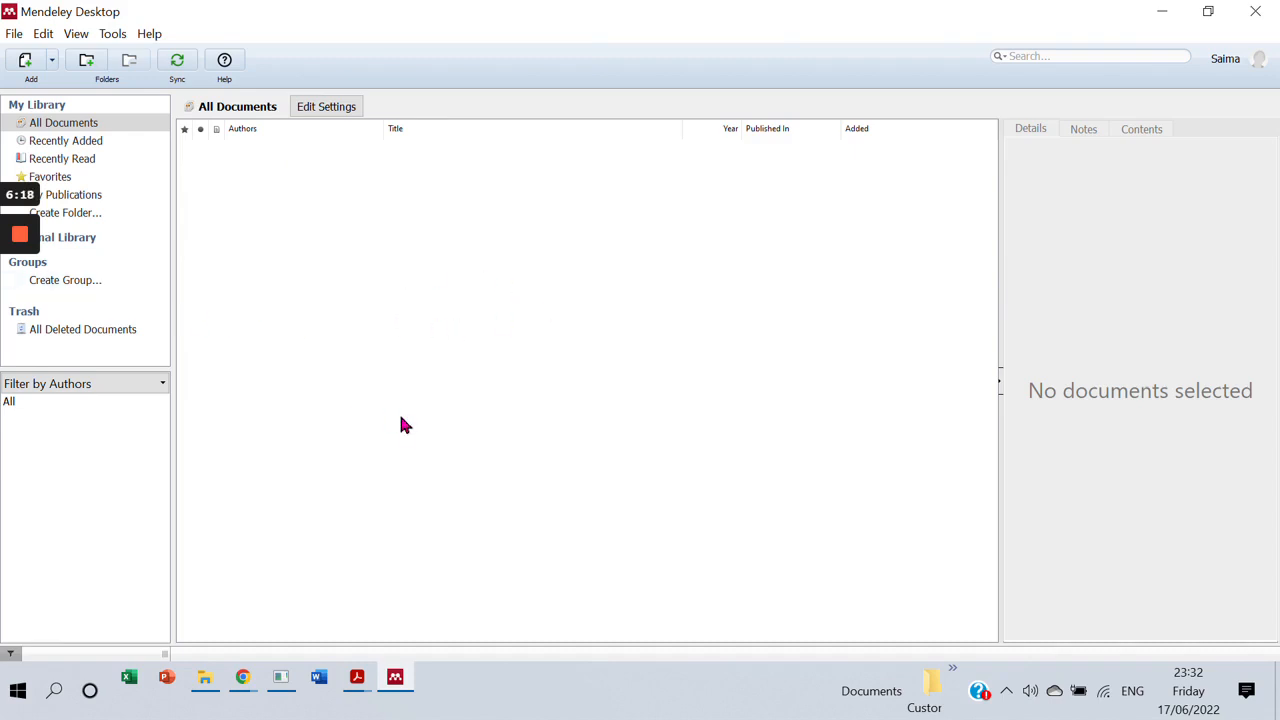
{"action": "mouse_move", "coordinate": [18, 240]}
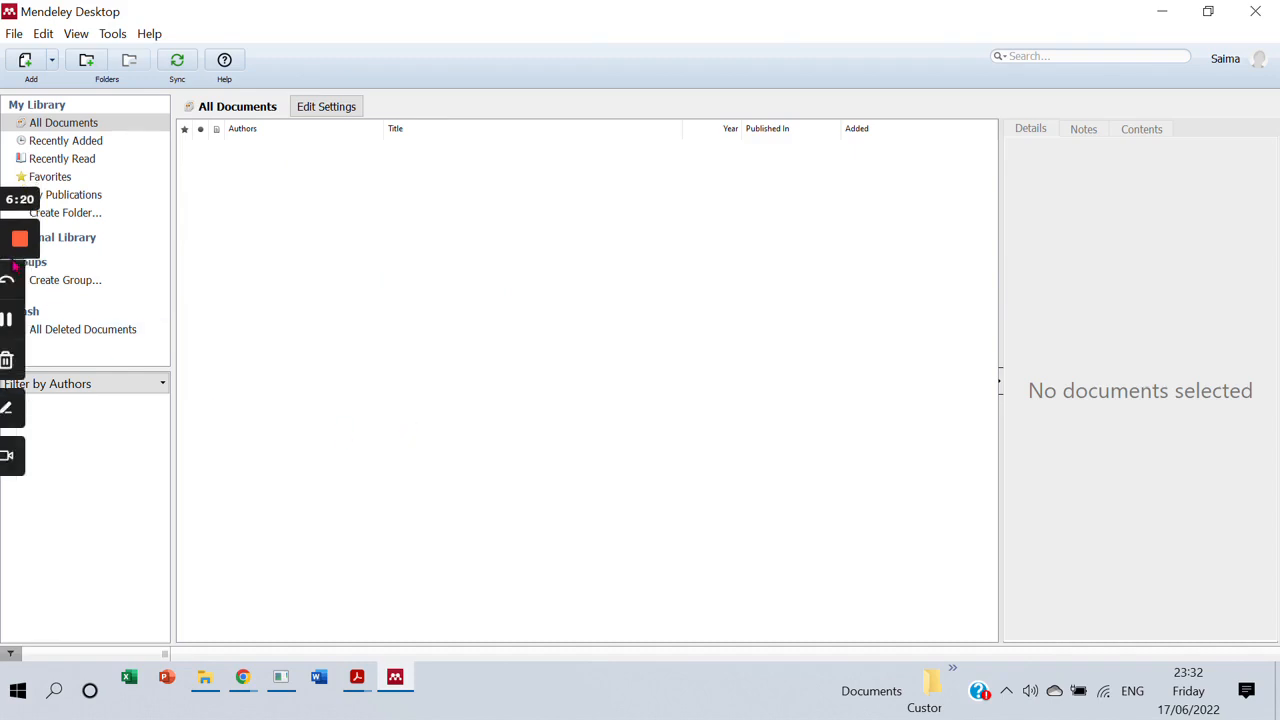